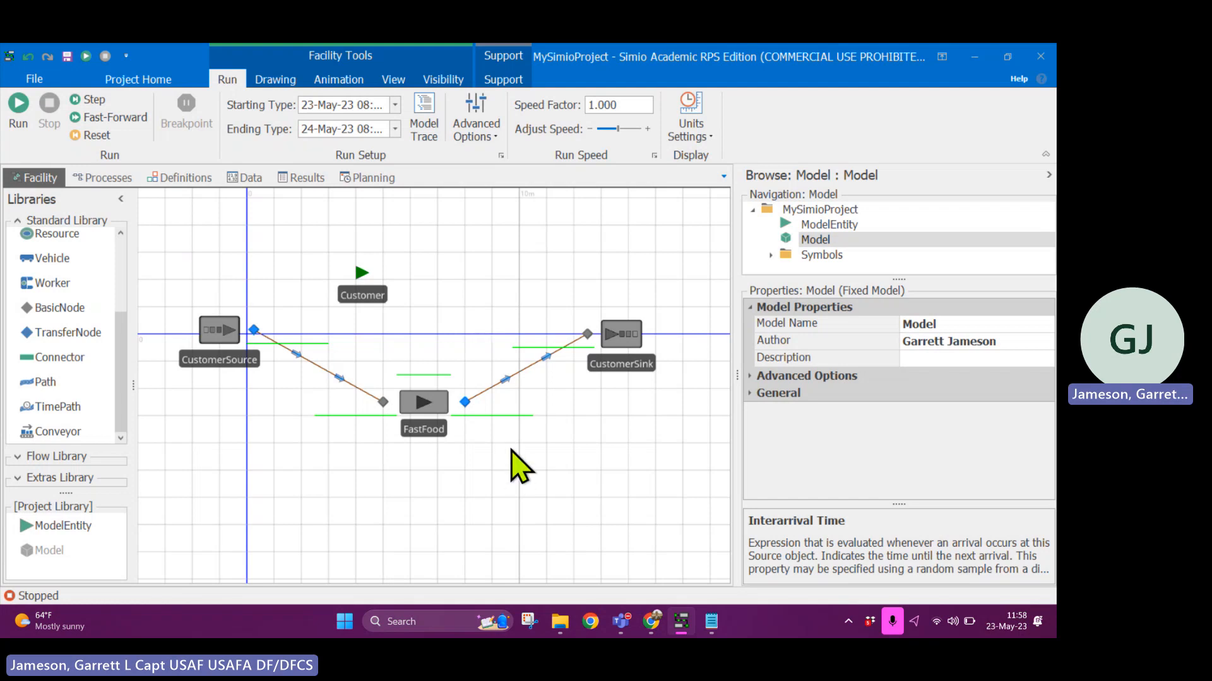
- Run the model, raise the speed factor to 800 while it is running, and stop the run
mouse_move(496, 451)
left_mouse_down()
mouse_move(520, 462)
mouse_move(499, 449)
mouse_move(509, 460)
left_mouse_up()
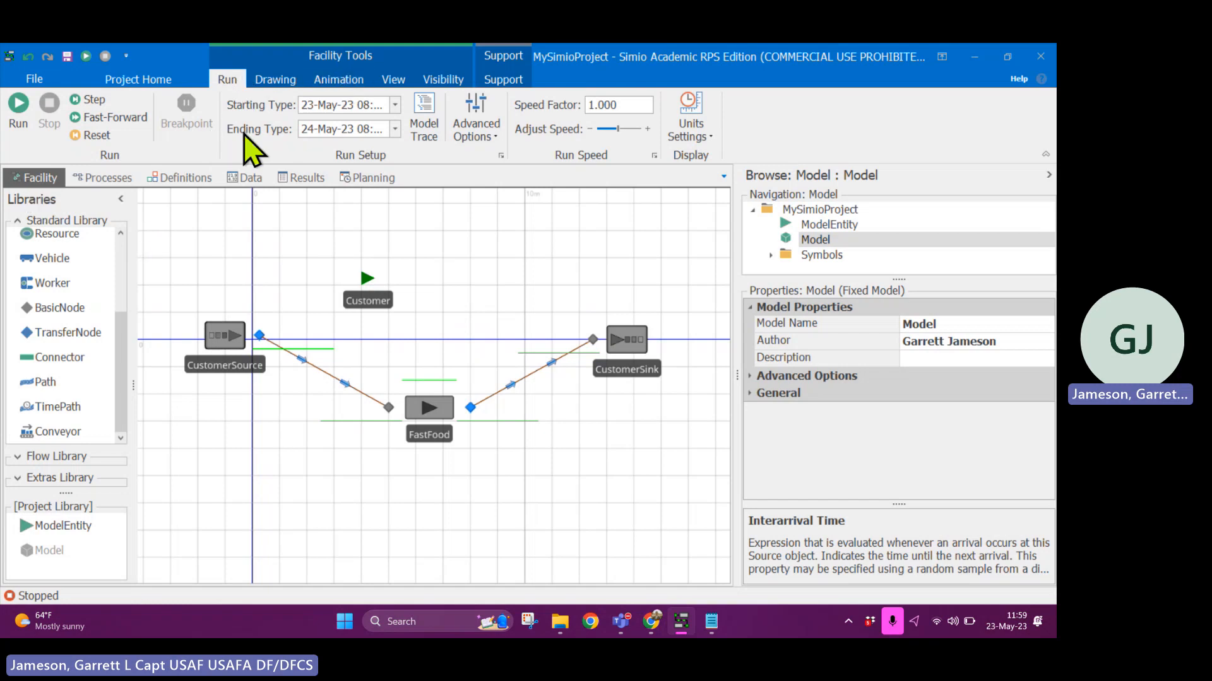
left_click(19, 126)
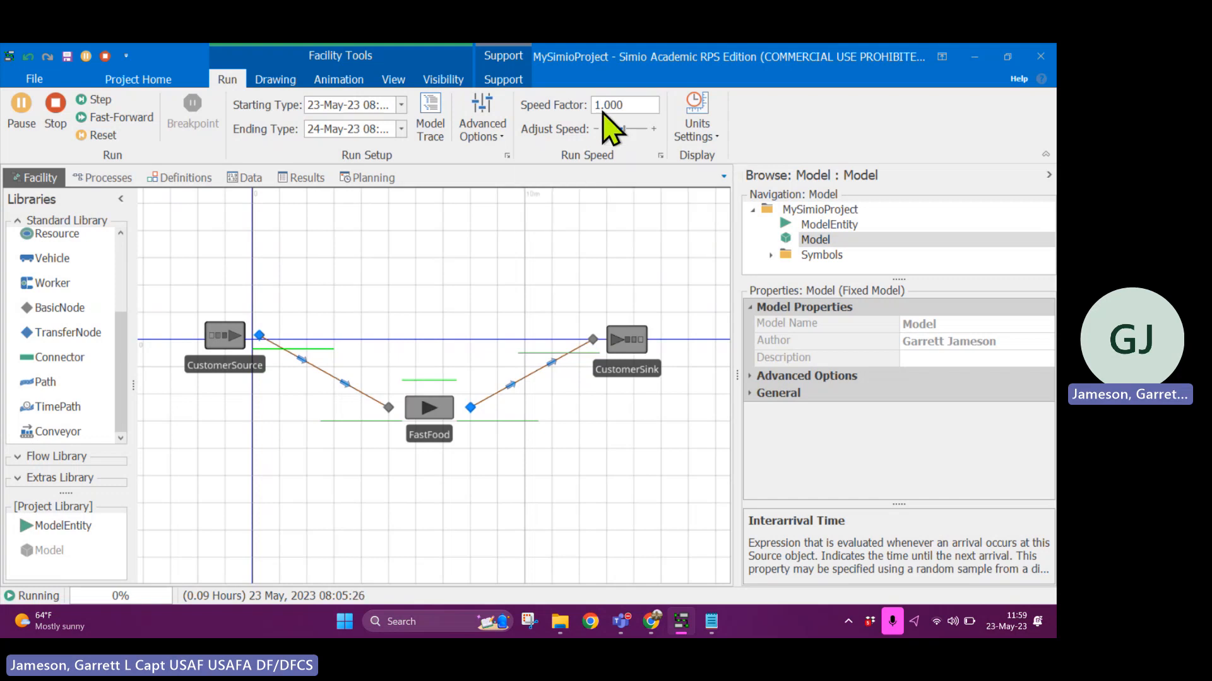
mouse_move(626, 130)
left_mouse_down()
mouse_move(658, 134)
mouse_move(595, 135)
mouse_move(610, 134)
left_mouse_up()
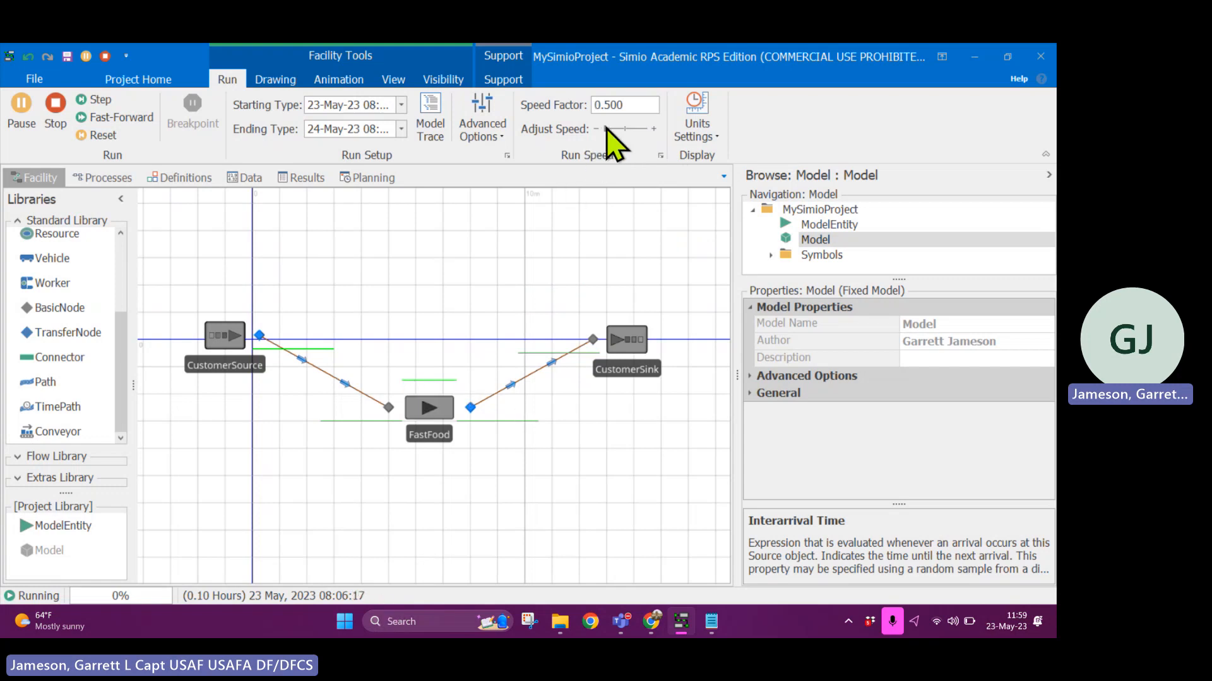
left_click_drag(606, 127, 627, 133)
double_click(623, 102)
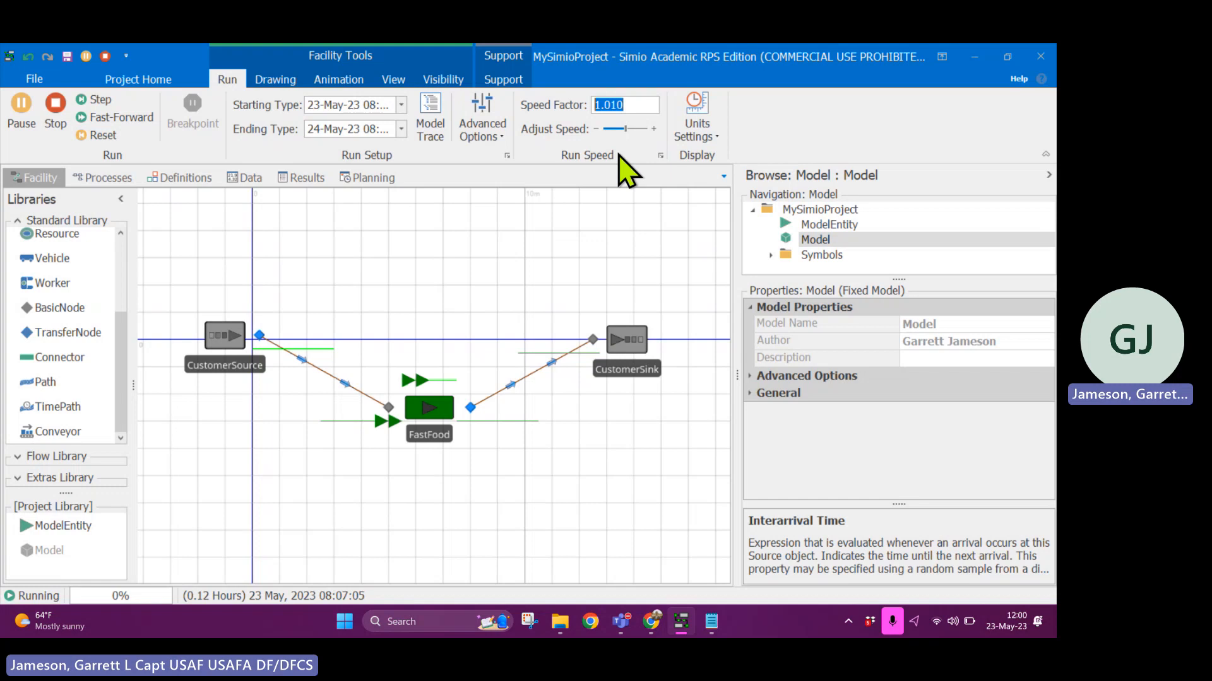
type("800")
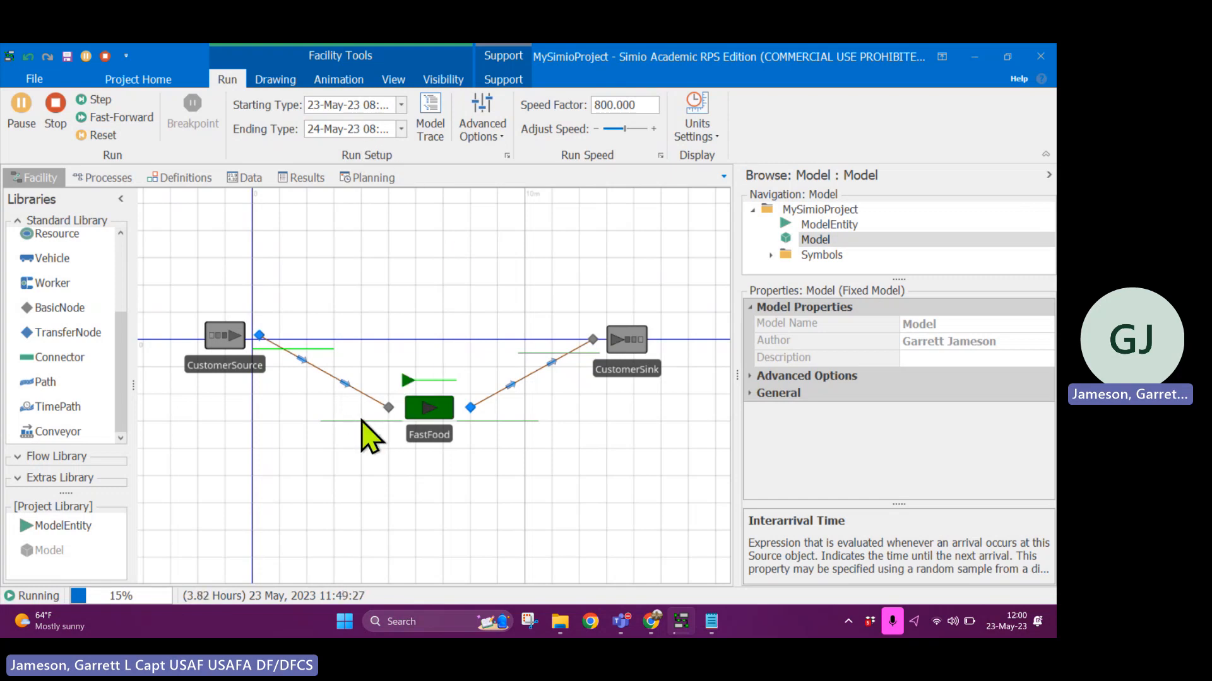
left_click(46, 106)
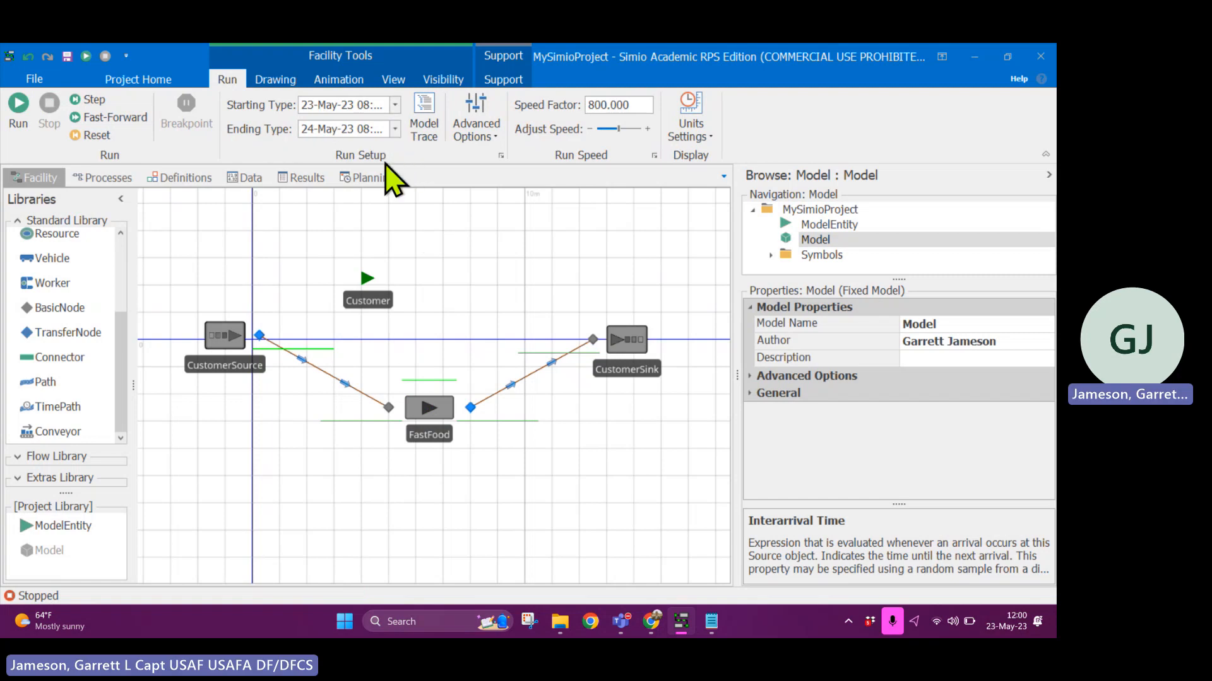
- Set the run's ending type to a run length of 12 hours
left_click(396, 106)
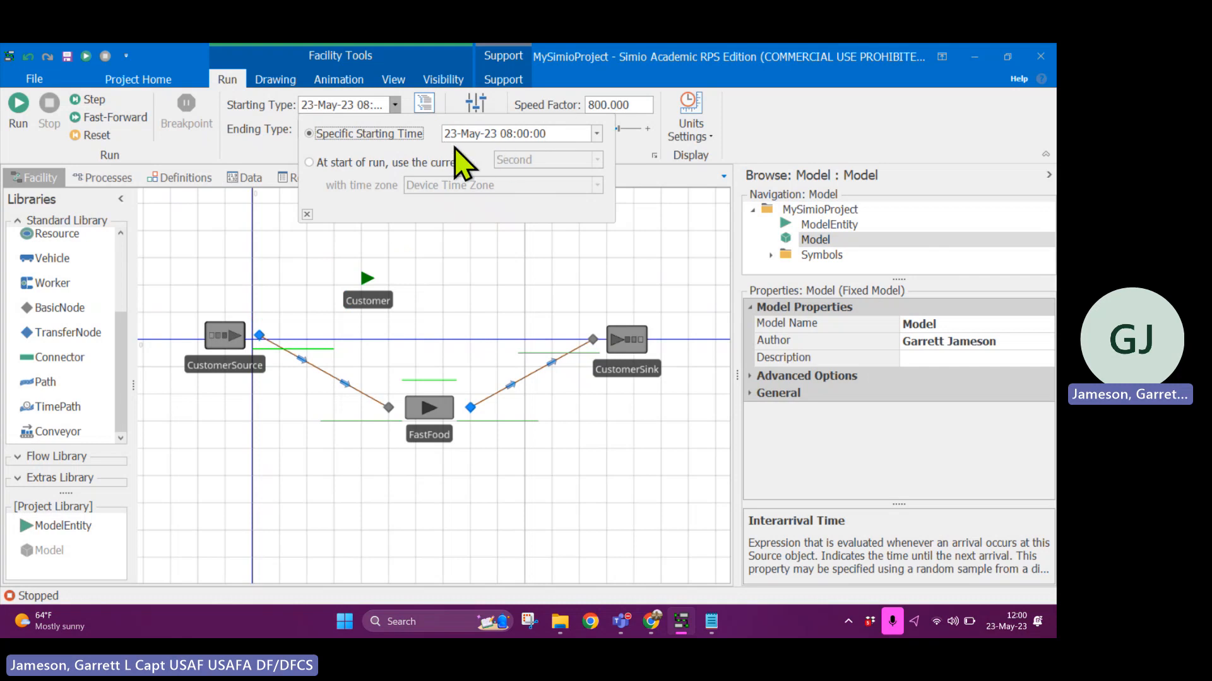
left_click(277, 137)
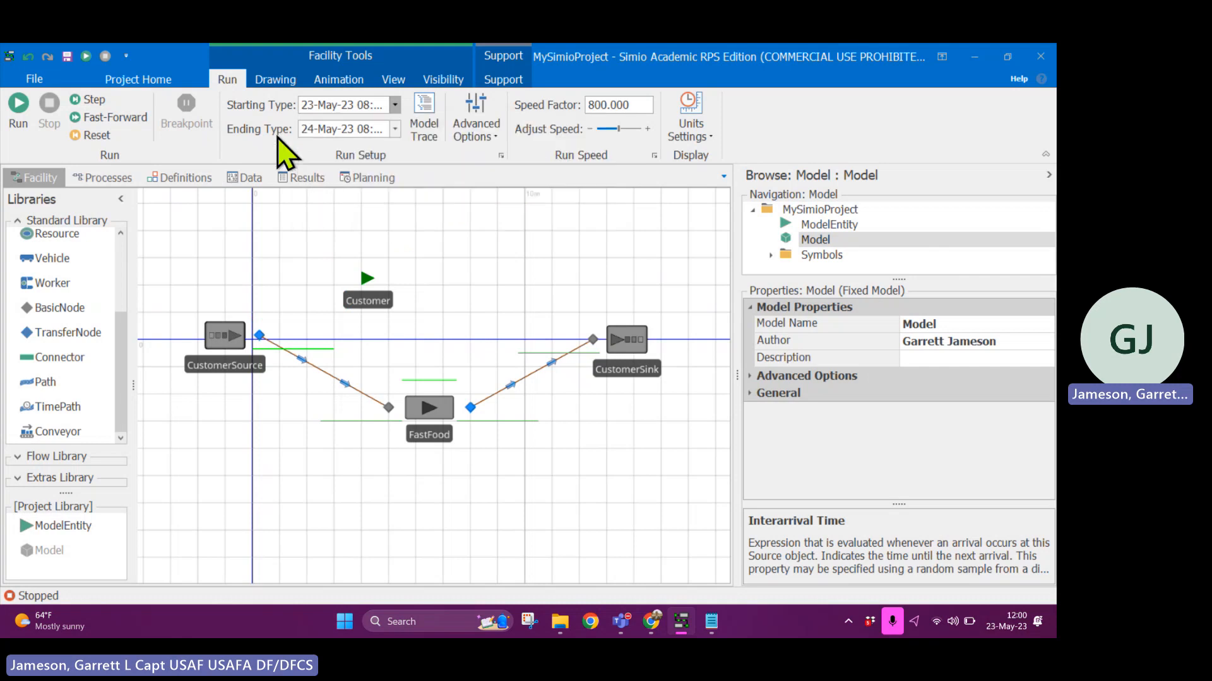
left_click(395, 129)
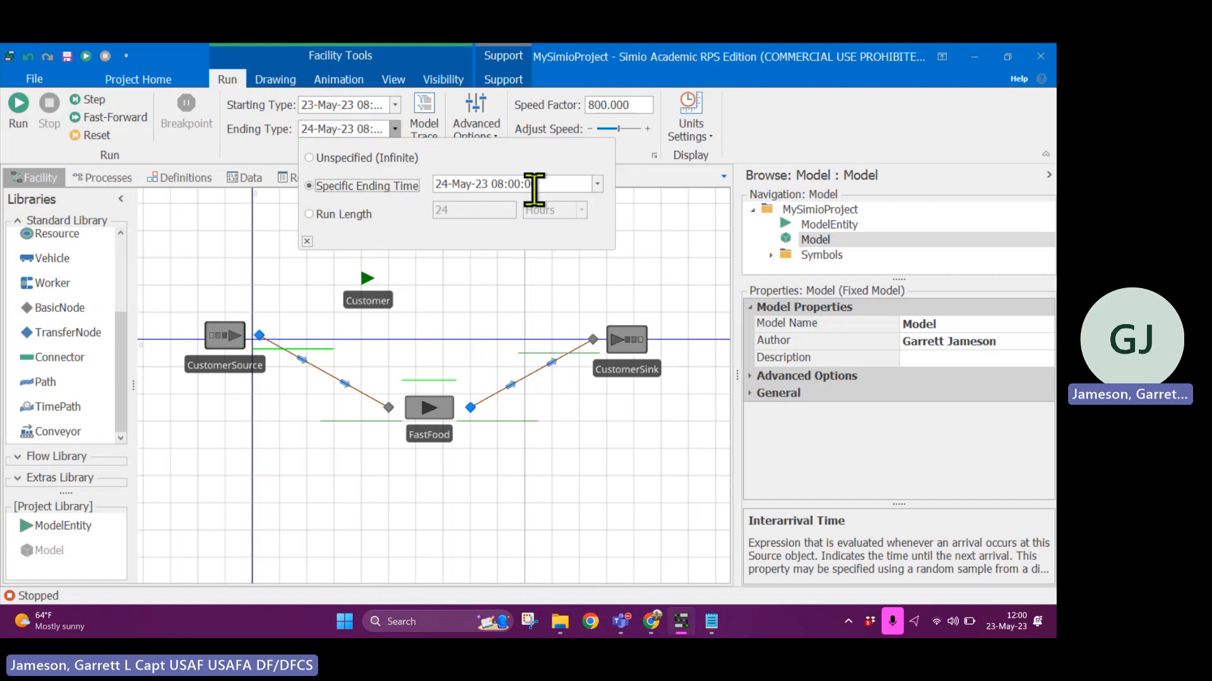
left_click(309, 214)
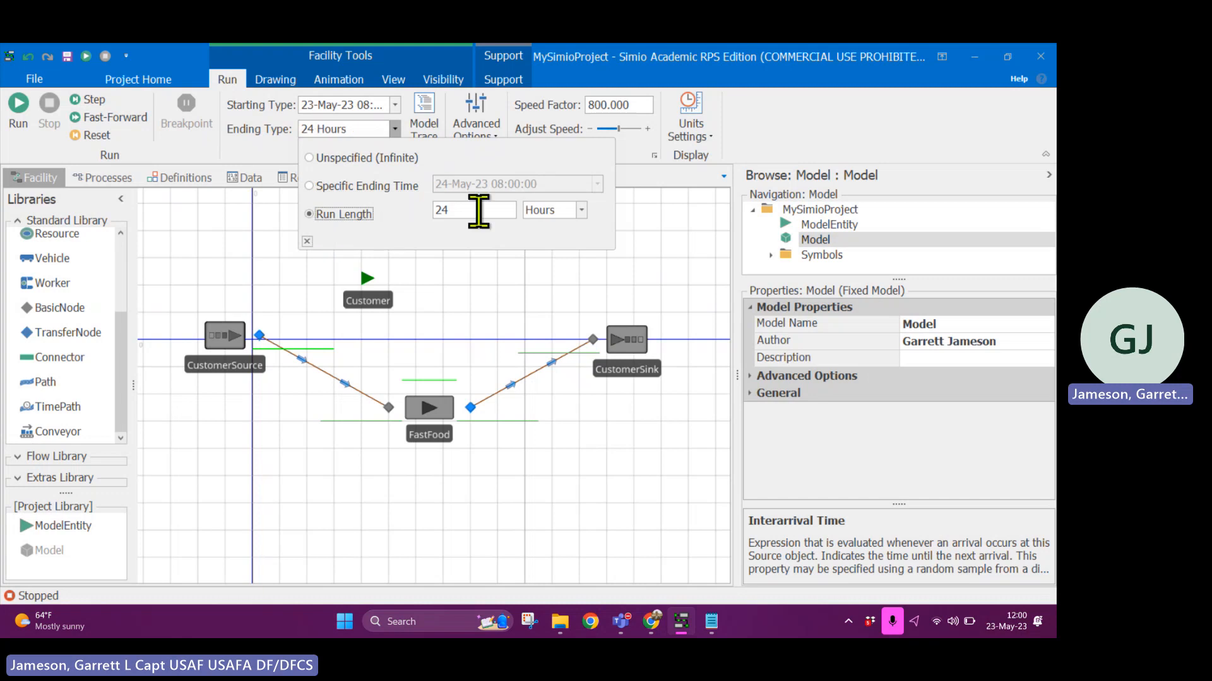
left_click_drag(479, 212, 435, 210)
type("12")
key("Return")
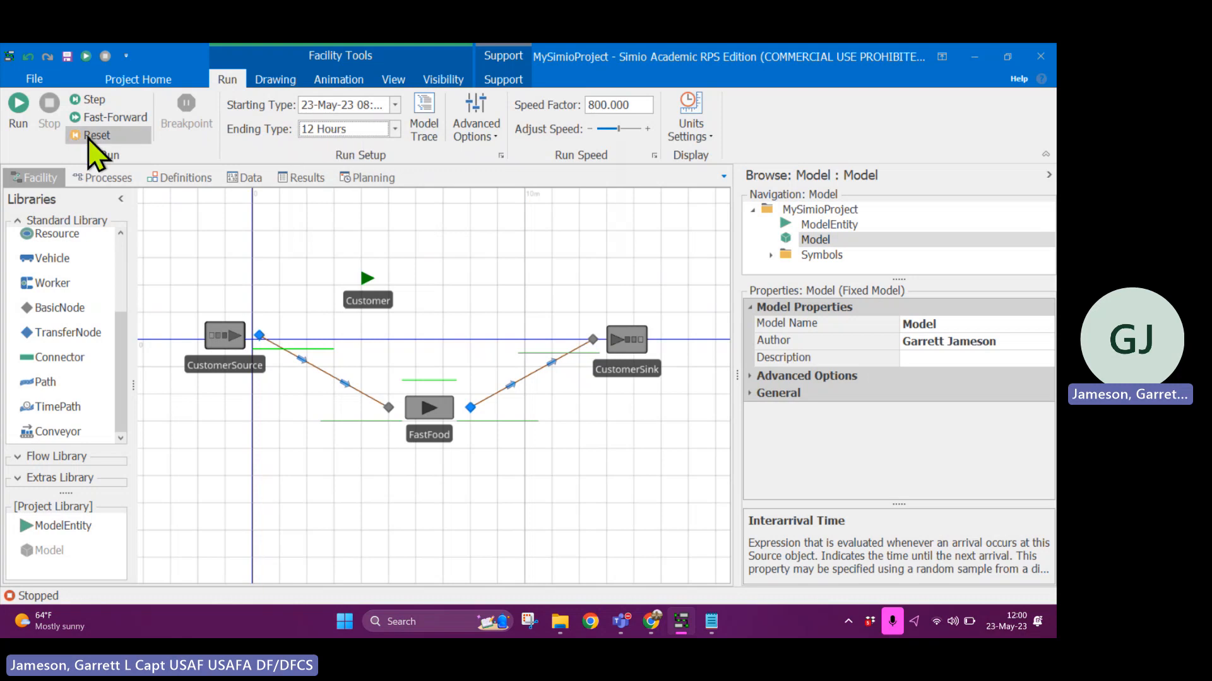
- Fast-forward the model to the end of the 12-hour run twice, stopping it after each run
left_click(18, 106)
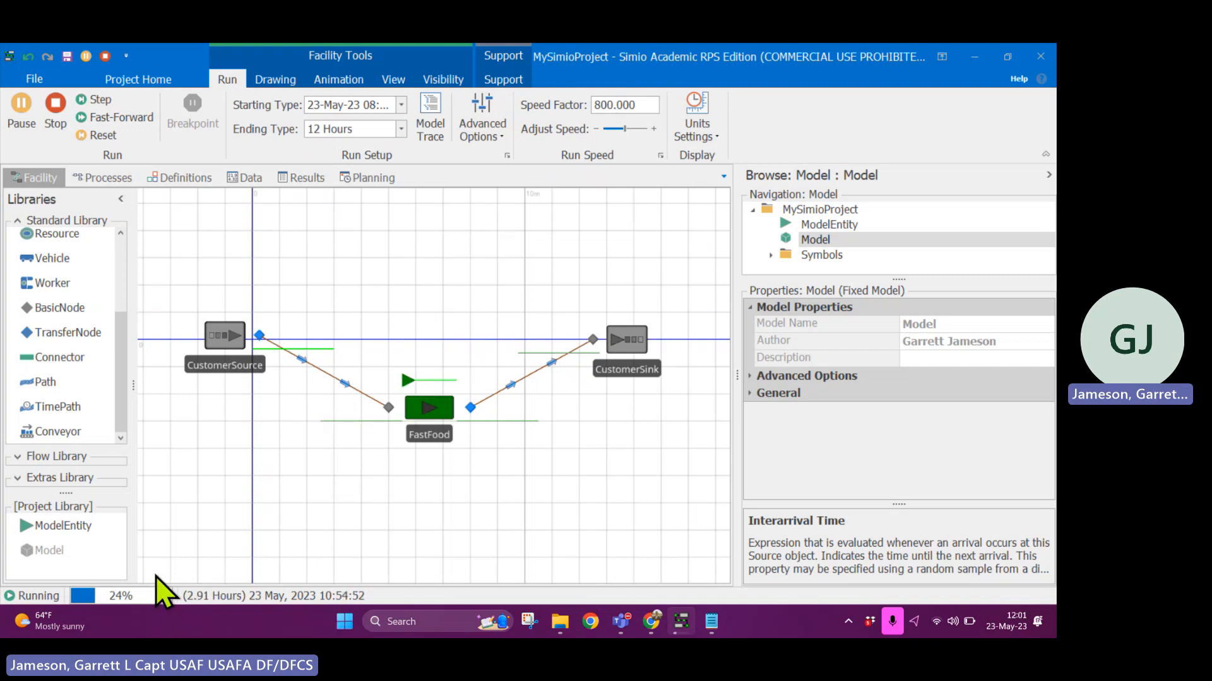
left_click(144, 120)
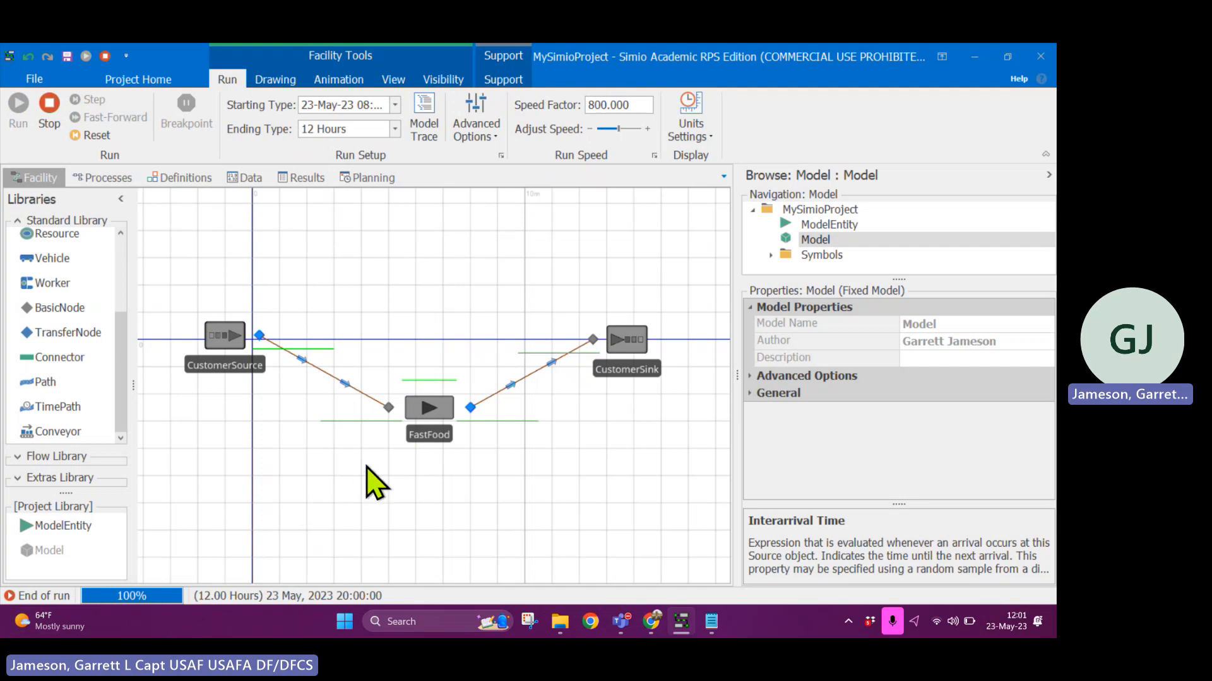
left_click(58, 114)
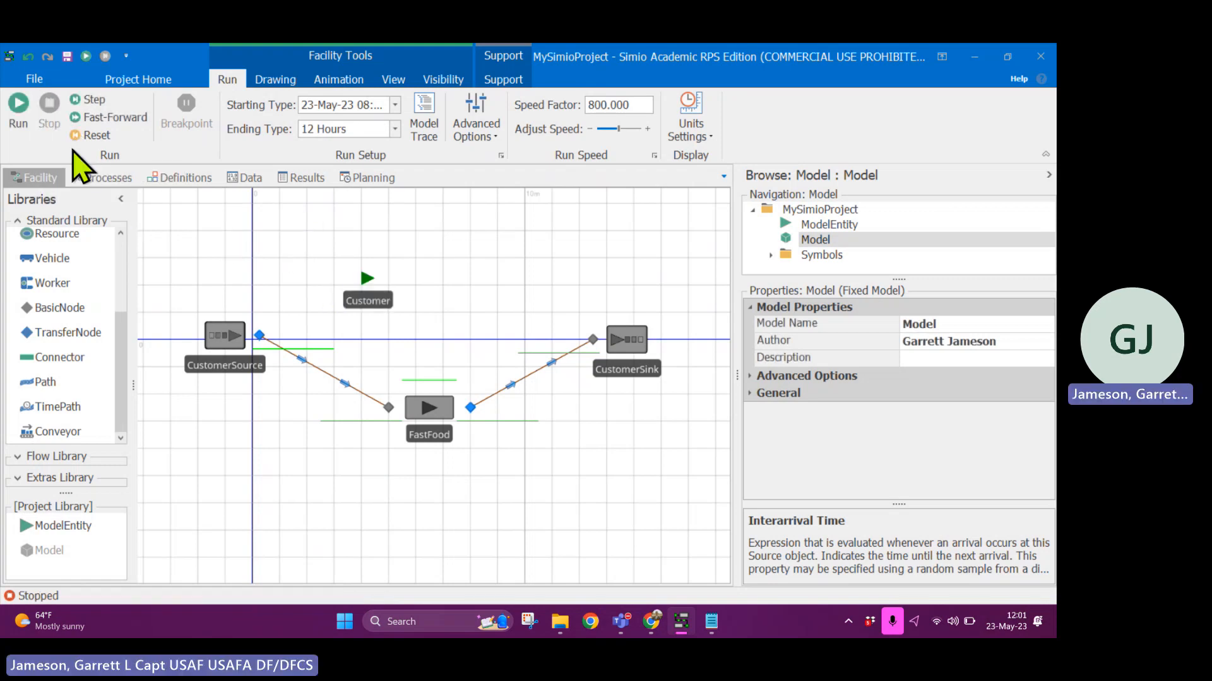
left_click(133, 120)
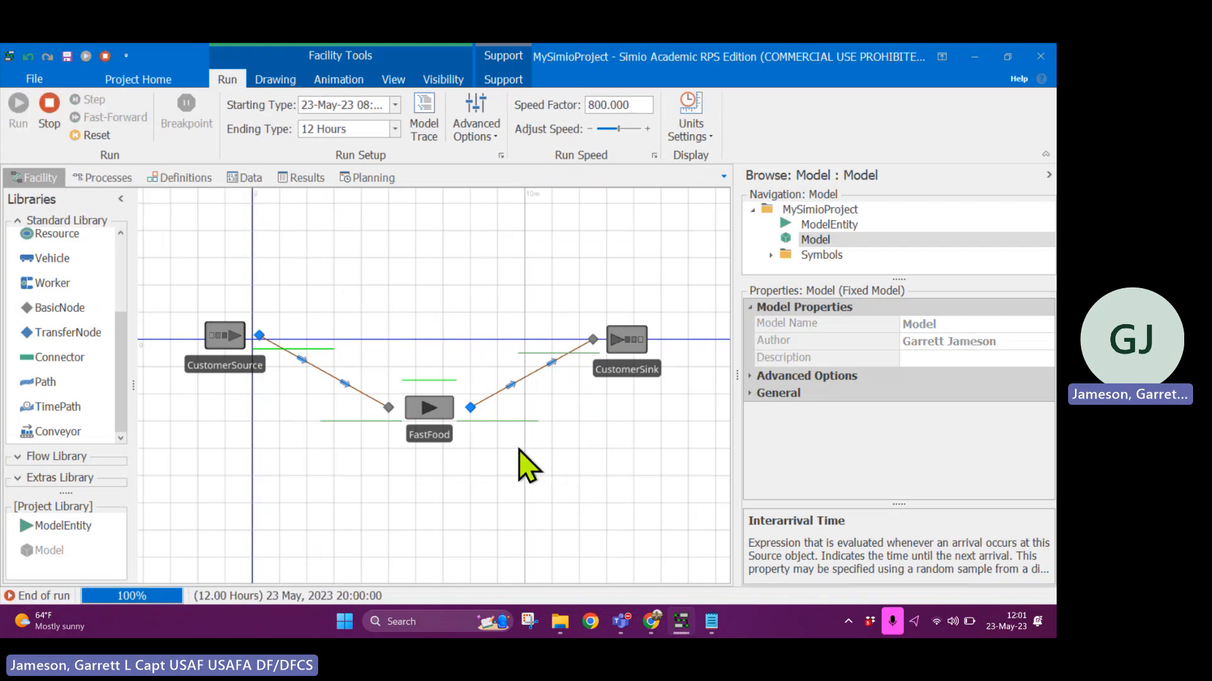
left_click(53, 117)
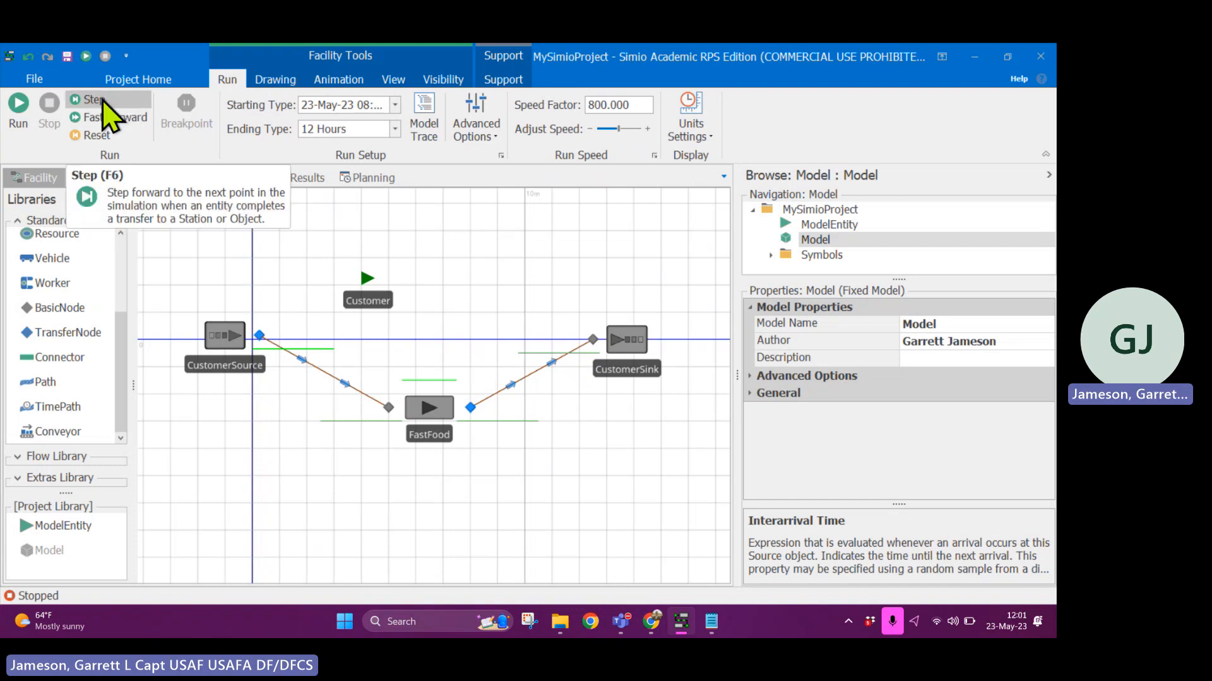
- Run the model, pause it early in the run, and advance the Customer entities through FastFood with repeated single steps
left_click(15, 120)
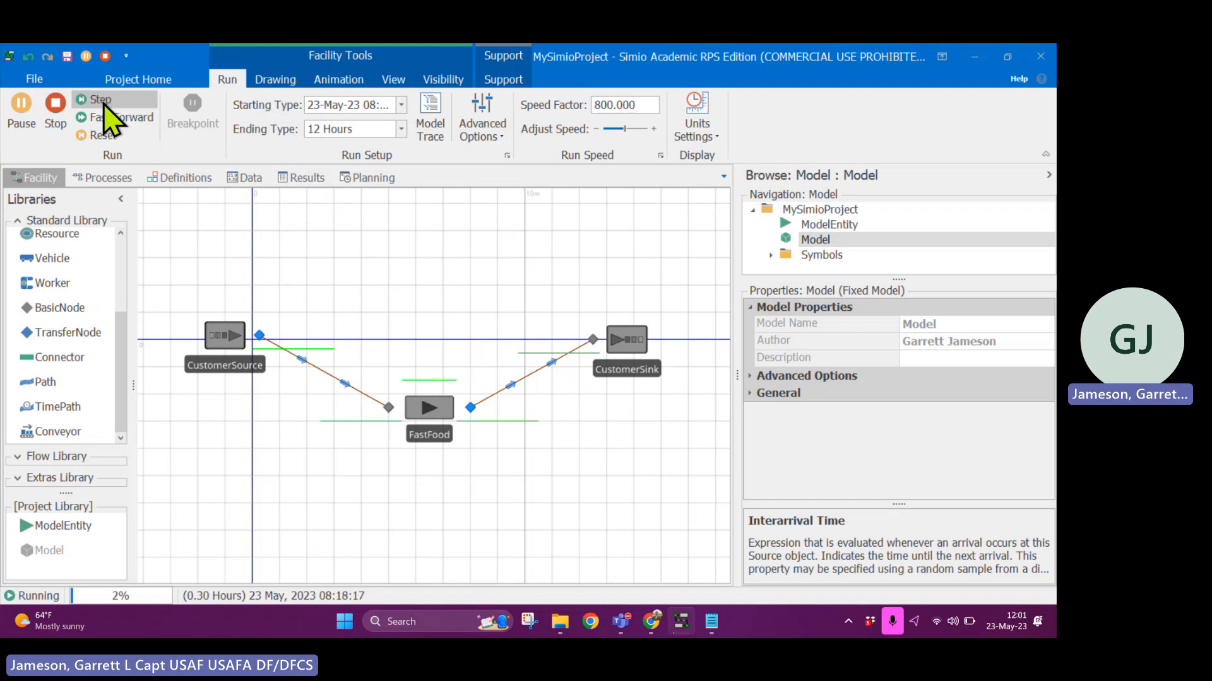
left_click(23, 116)
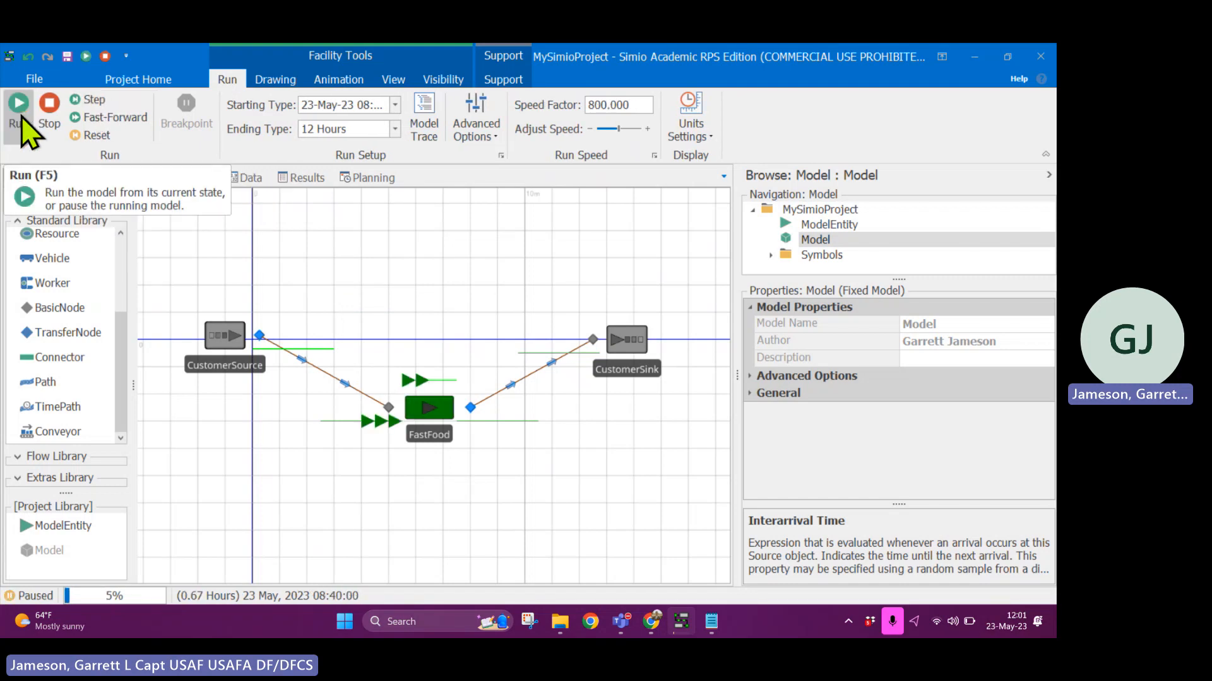
left_click(94, 101)
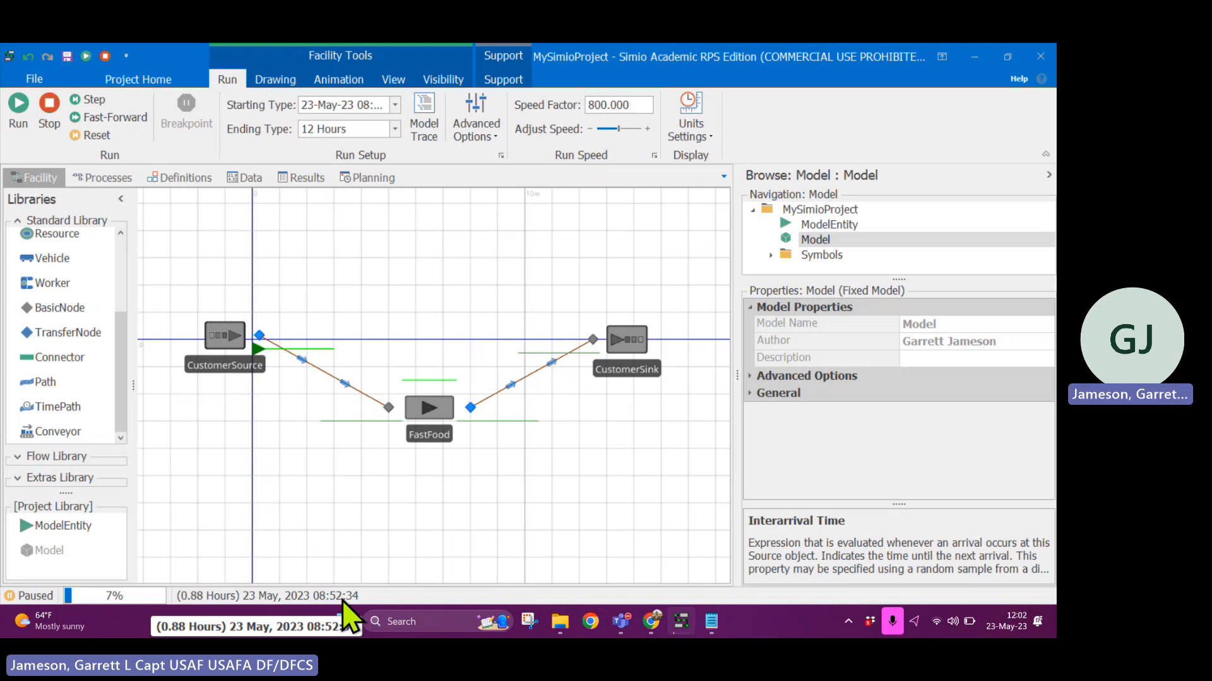
left_click(120, 101)
left_click(95, 100)
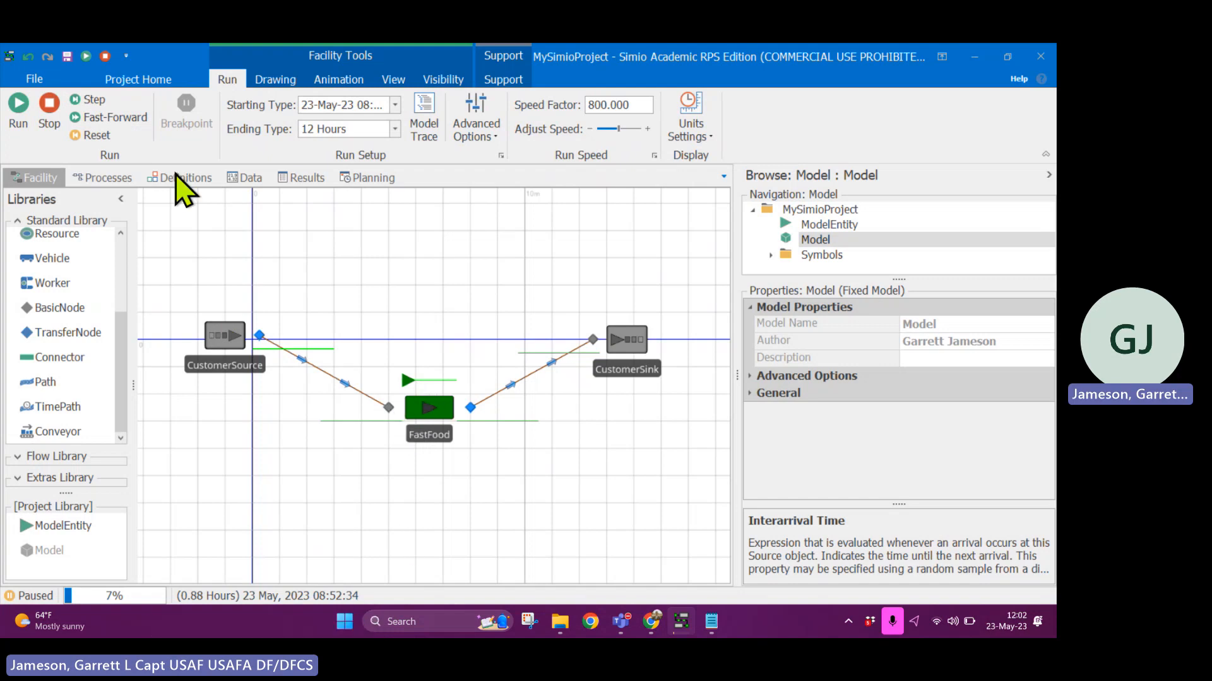
left_click(103, 105)
left_click(101, 101)
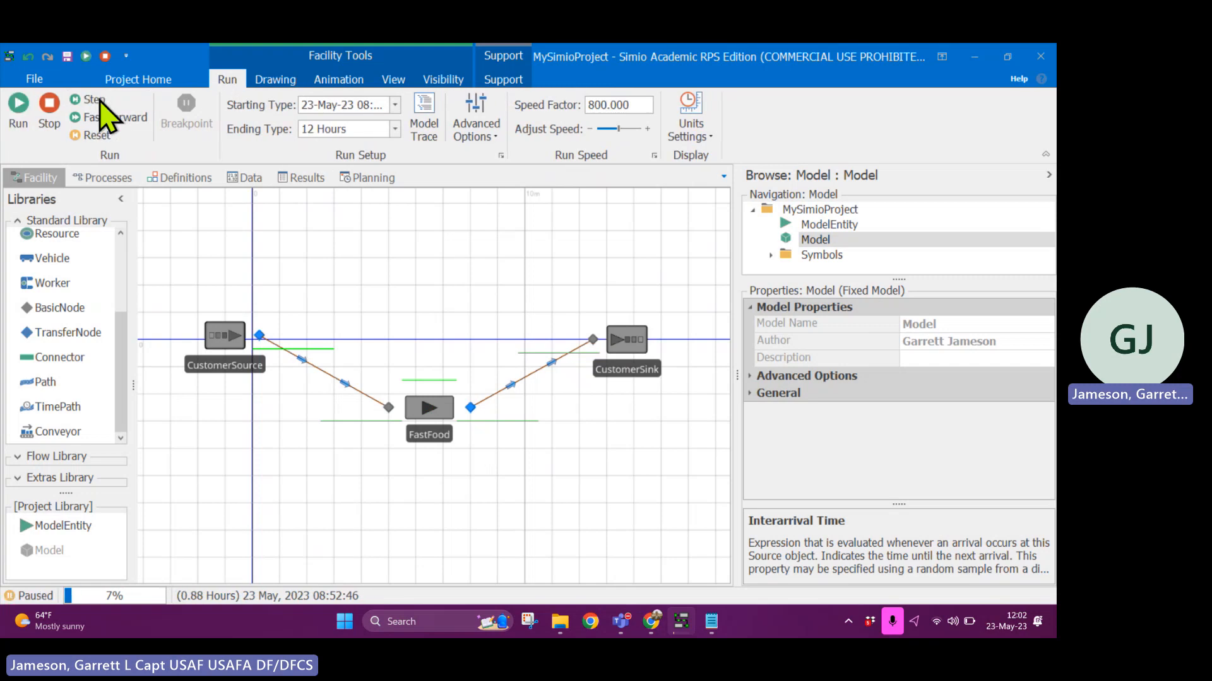
left_click(101, 101)
left_click(101, 101)
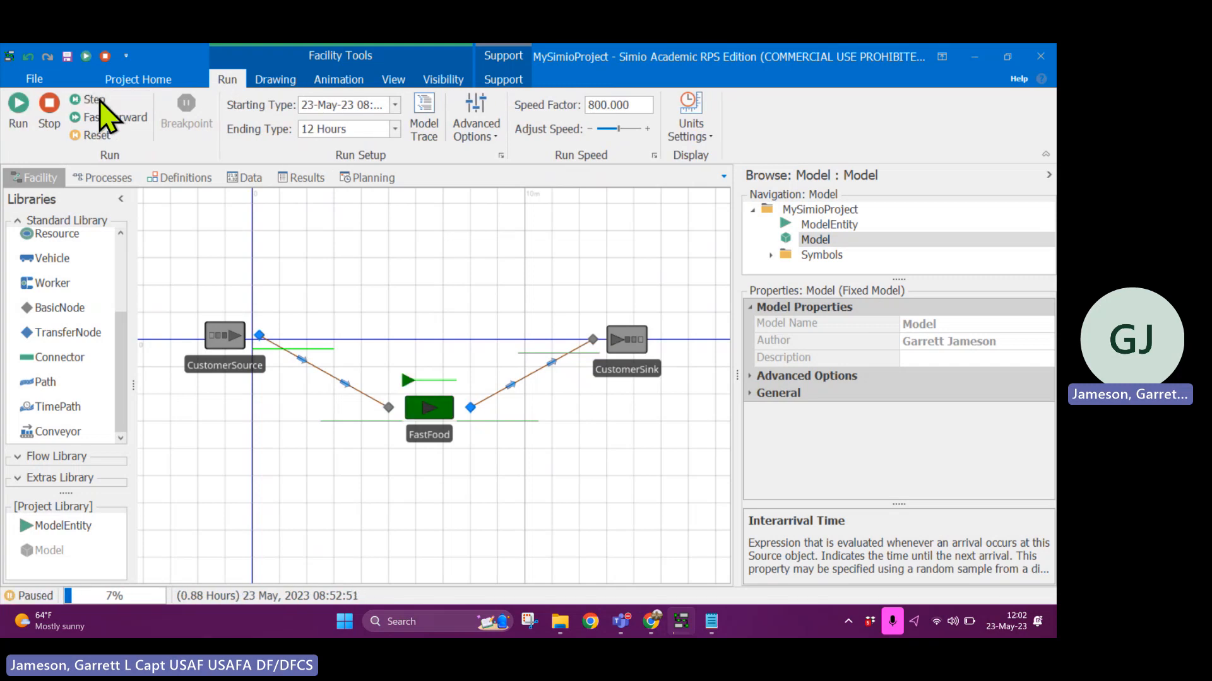
left_click(100, 101)
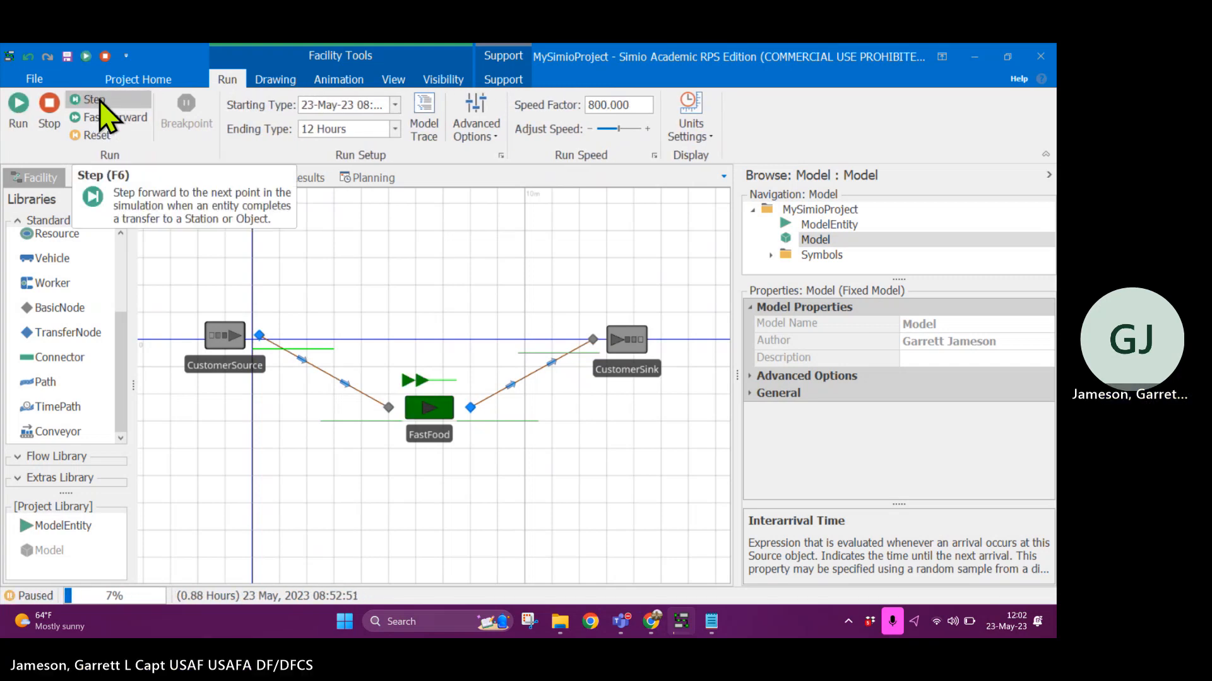
left_click(101, 101)
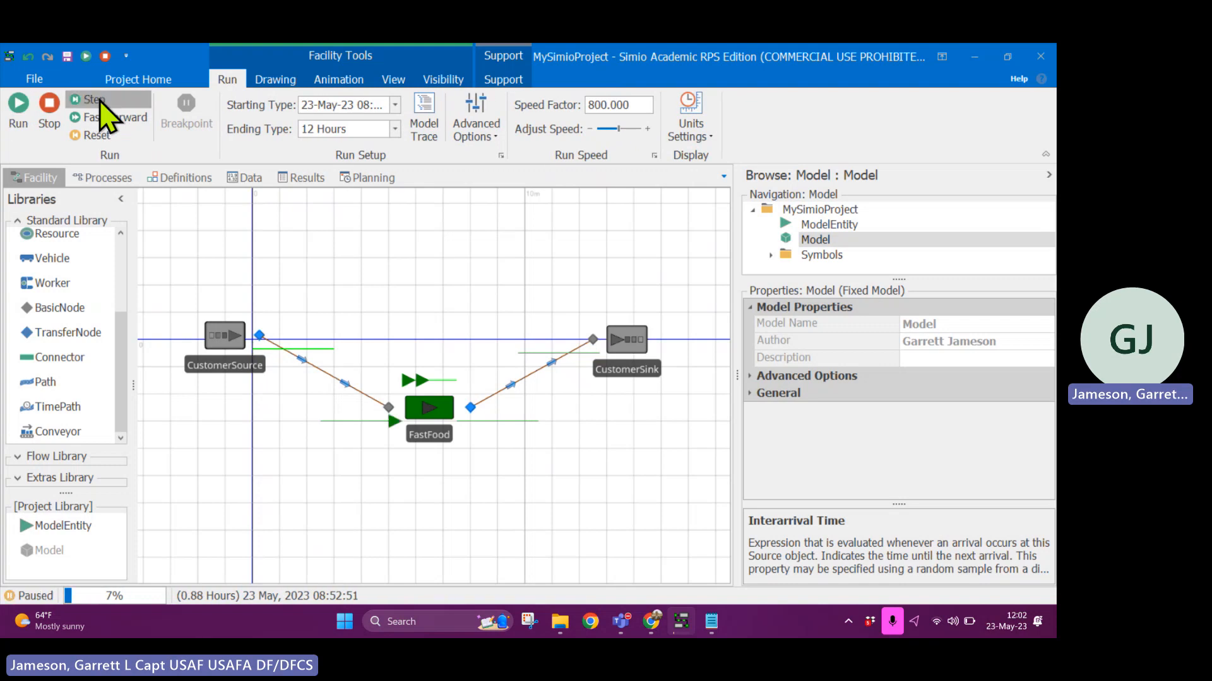
left_click(99, 101)
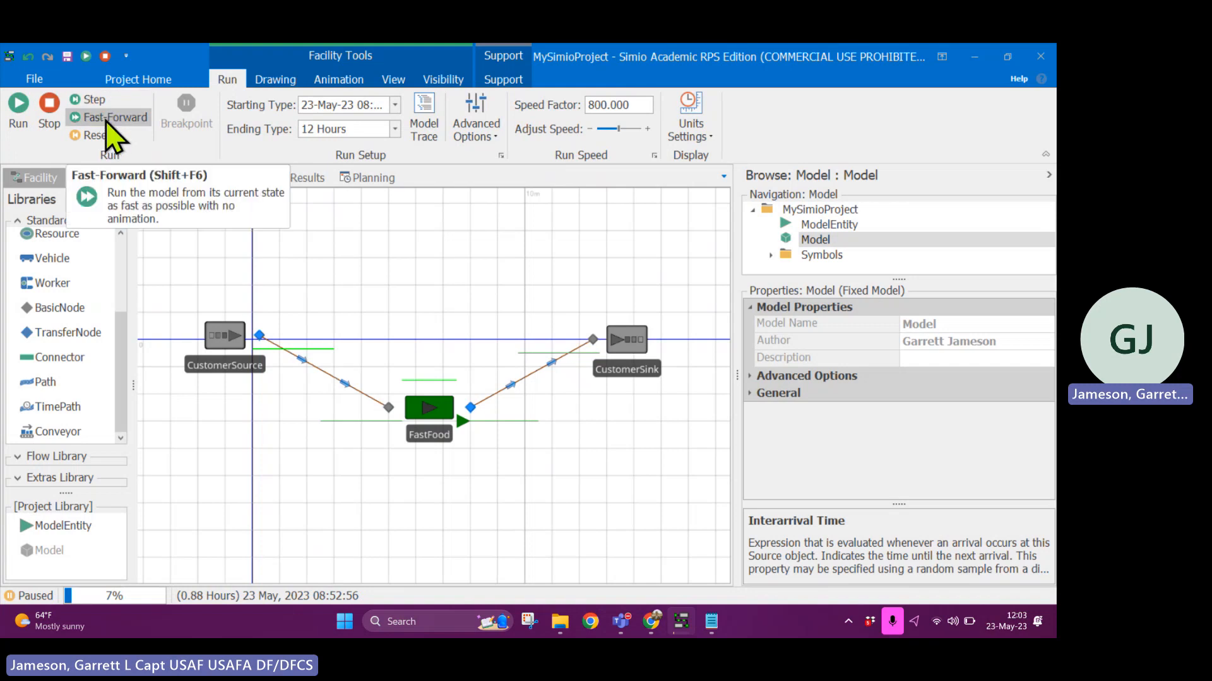
- Fast-forward the paused run and stop the model
left_click(104, 118)
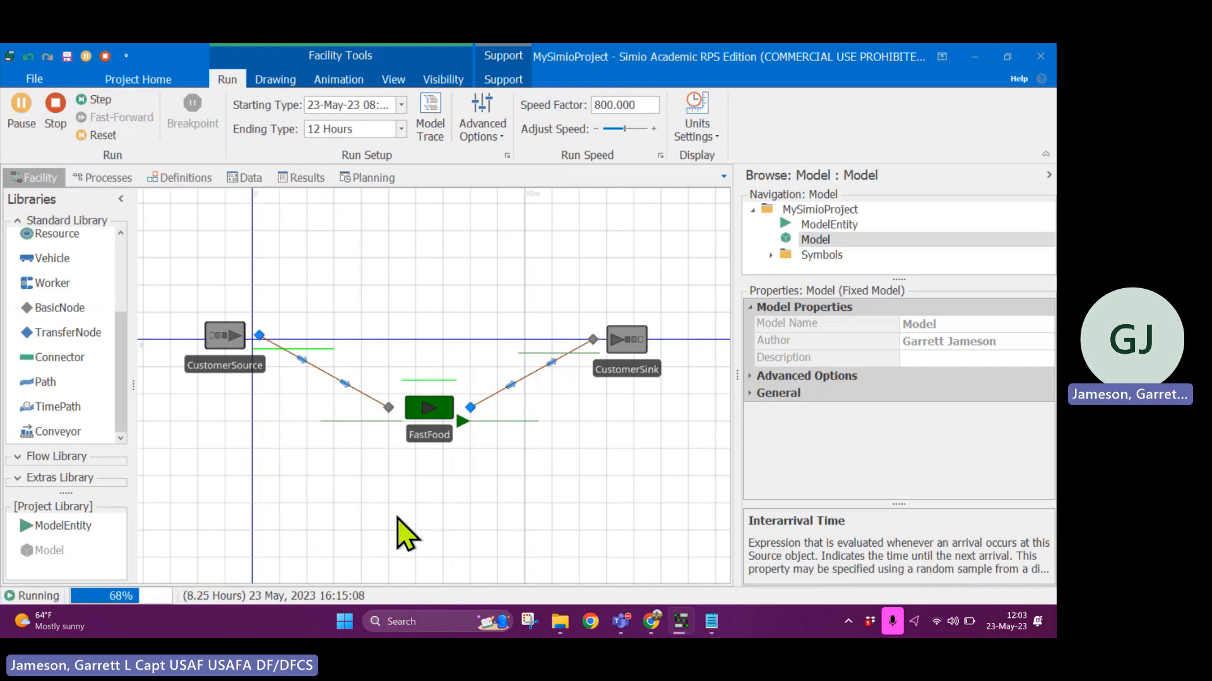
left_click(50, 122)
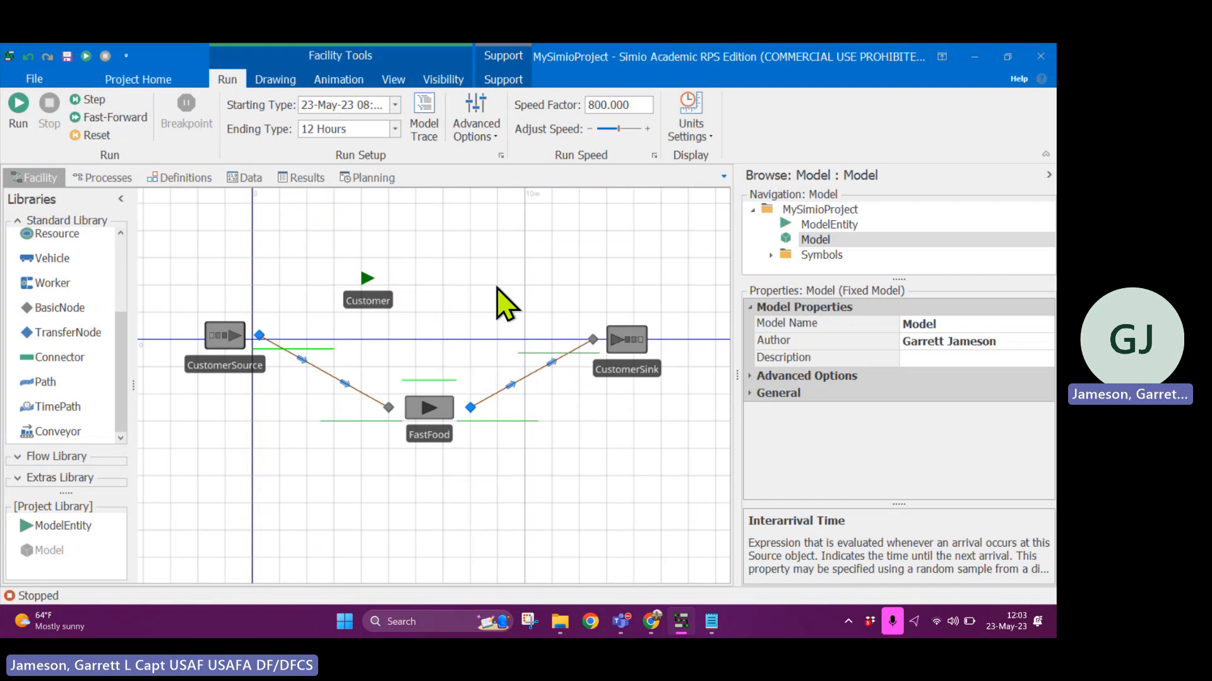
- Draw a background rectangle around the whole fast-food model and color it light blue
left_click(271, 80)
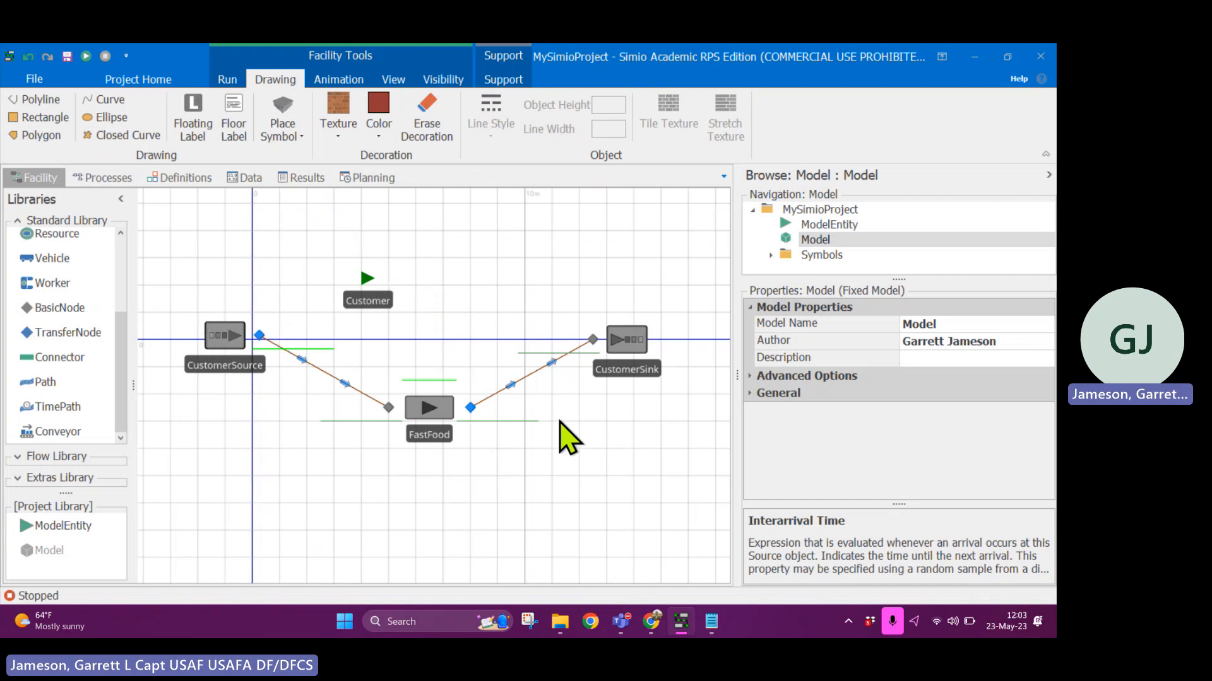
left_click(39, 117)
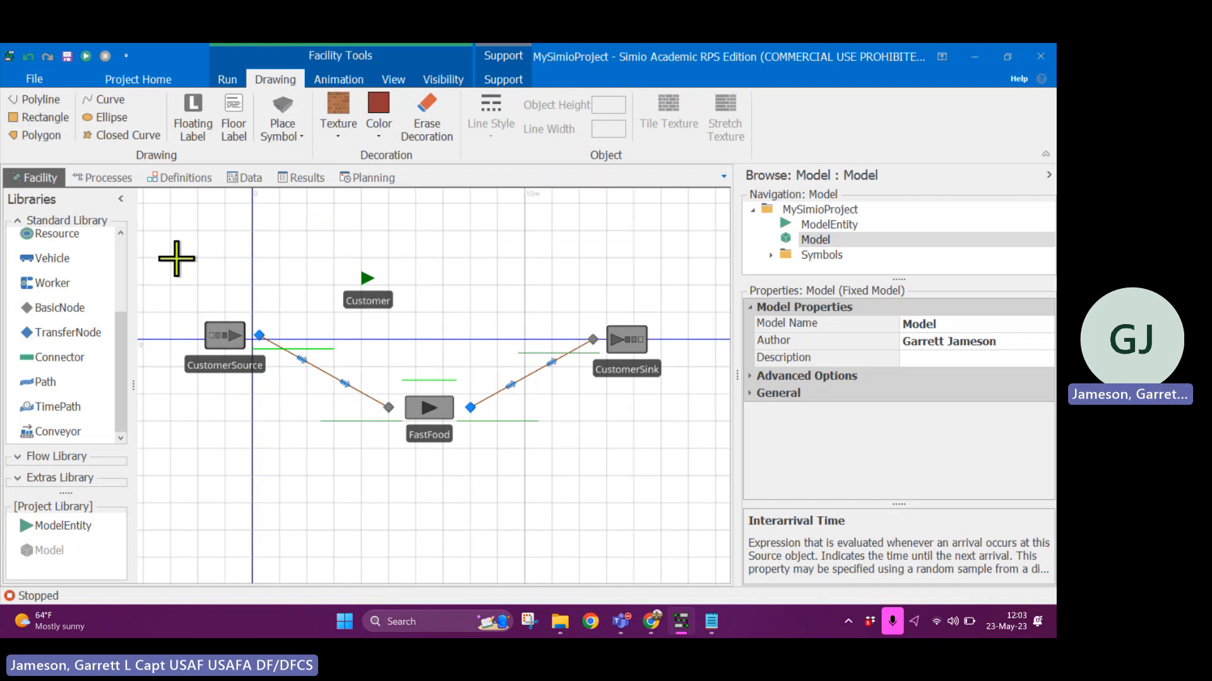
mouse_move(158, 230)
left_mouse_down()
mouse_move(248, 301)
mouse_move(705, 502)
mouse_move(695, 496)
left_mouse_up()
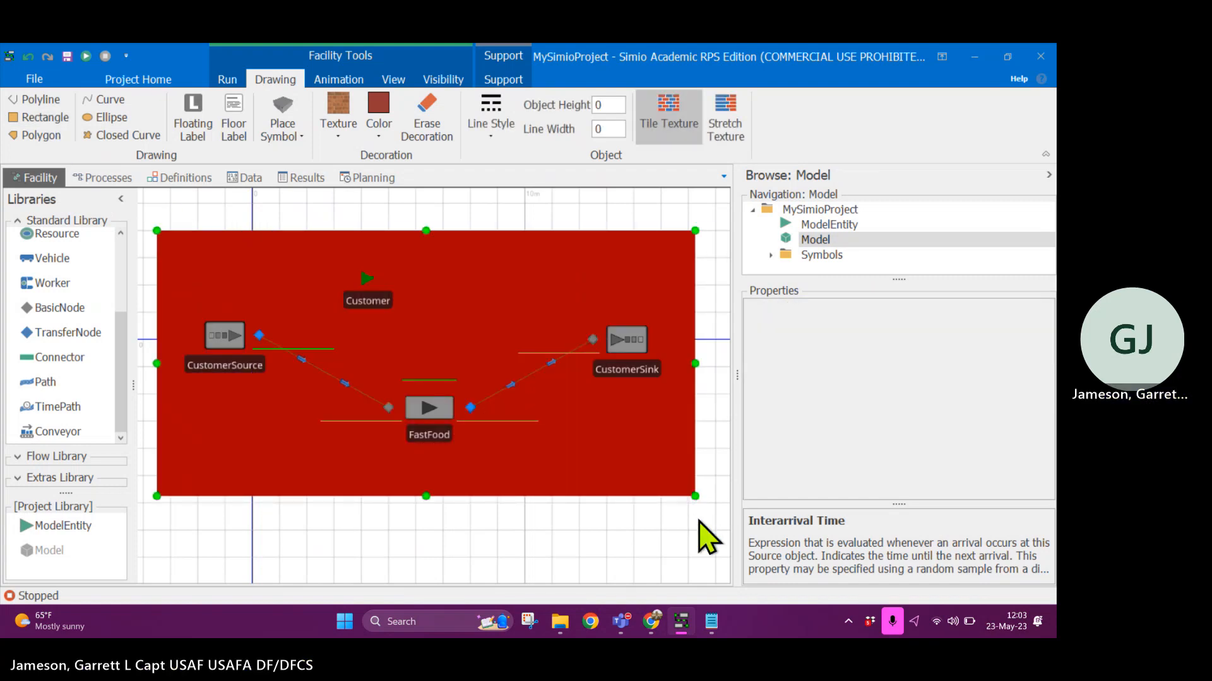
left_click(378, 130)
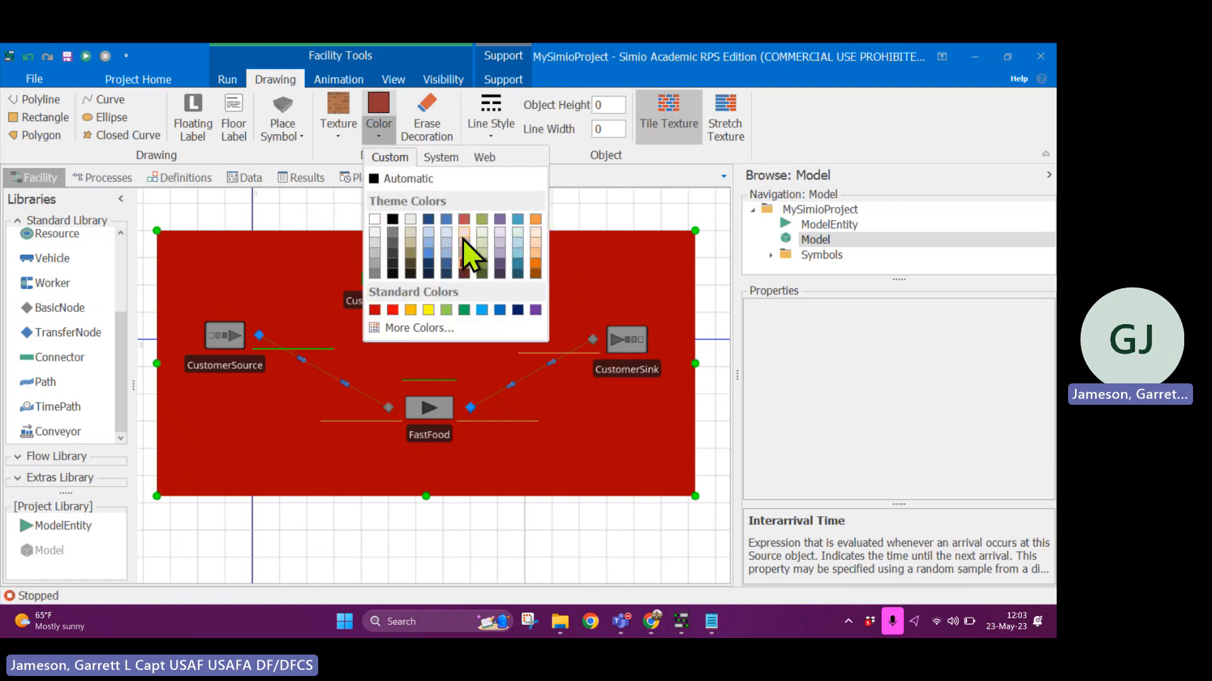
left_click(464, 240)
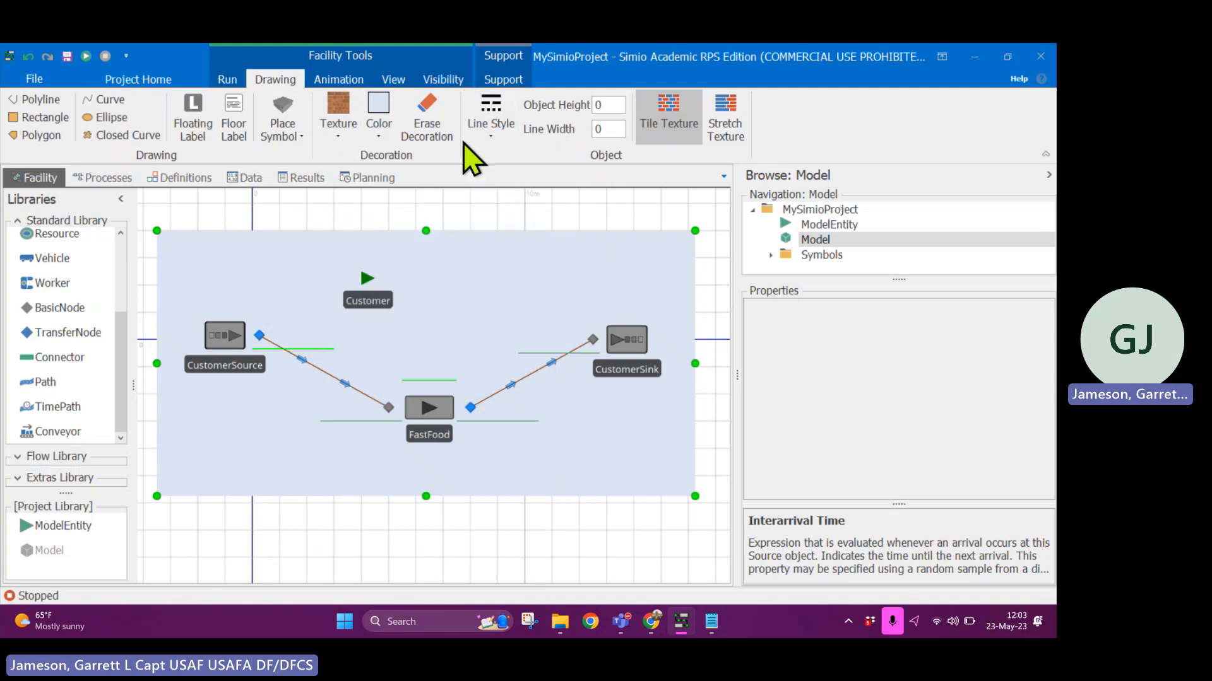
- Place a status label above FastFood, between the Customer entity and CustomerSink
left_click(339, 80)
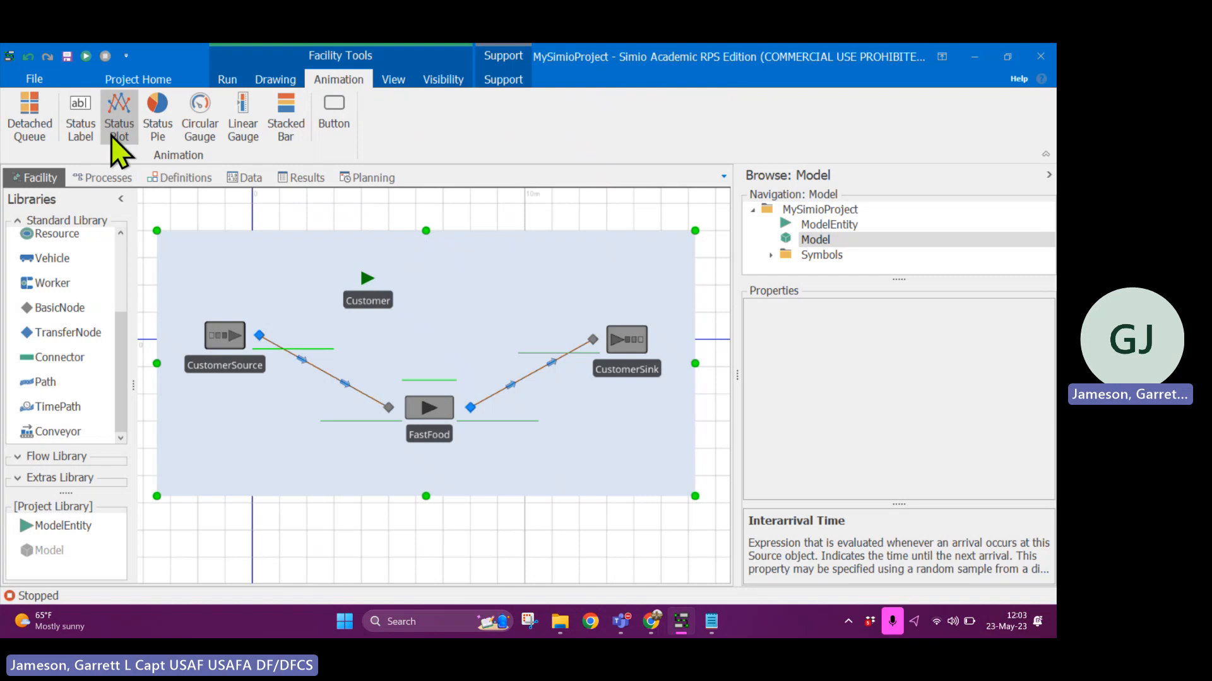
left_click(78, 130)
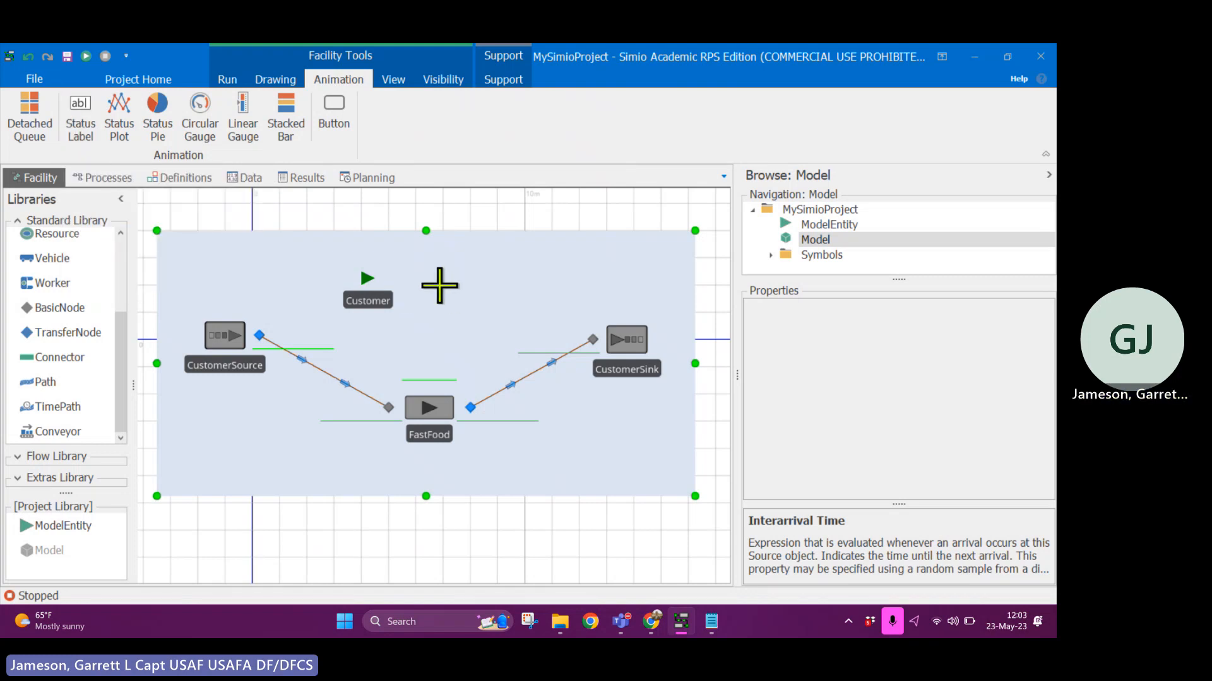
left_click_drag(436, 285, 517, 333)
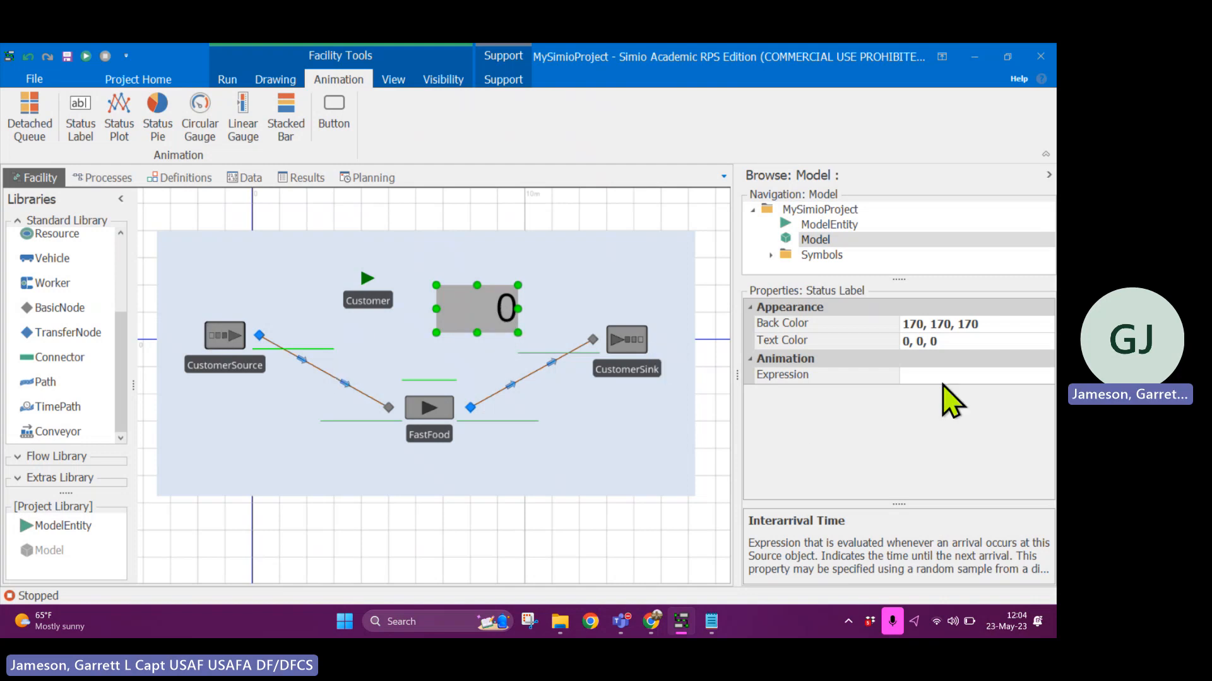
- Set the status label's expression to FastFood.Processing.Contents
left_click(972, 375)
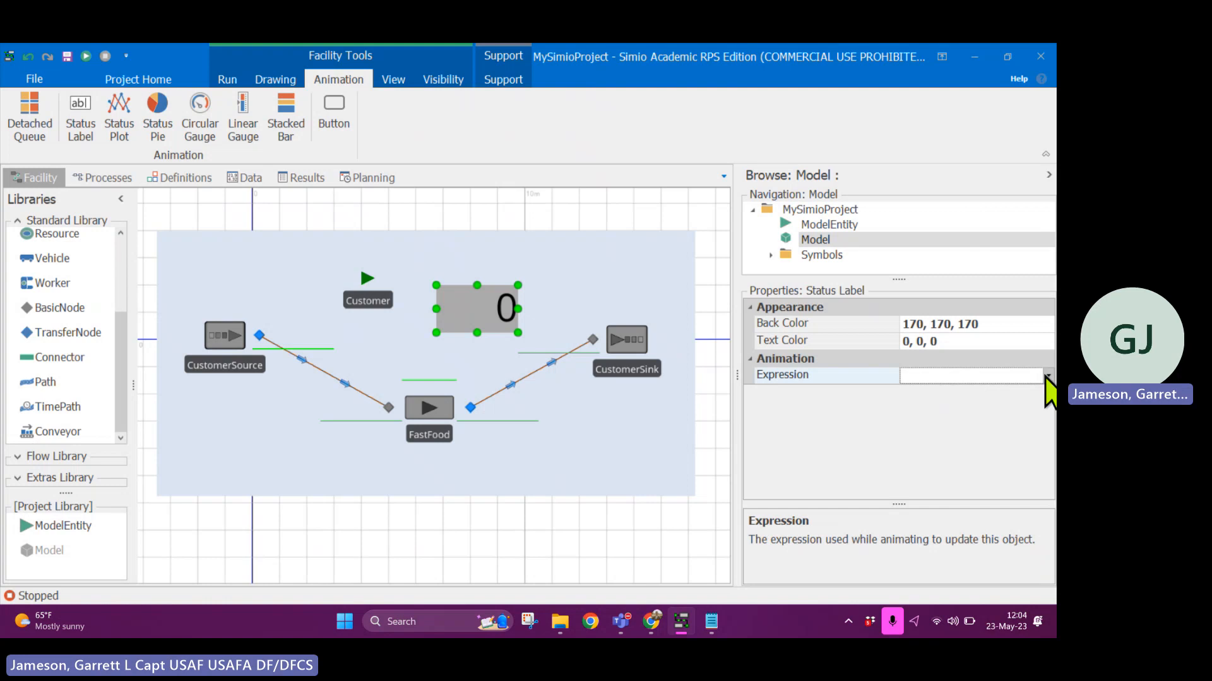
left_click(1046, 377)
type("fas")
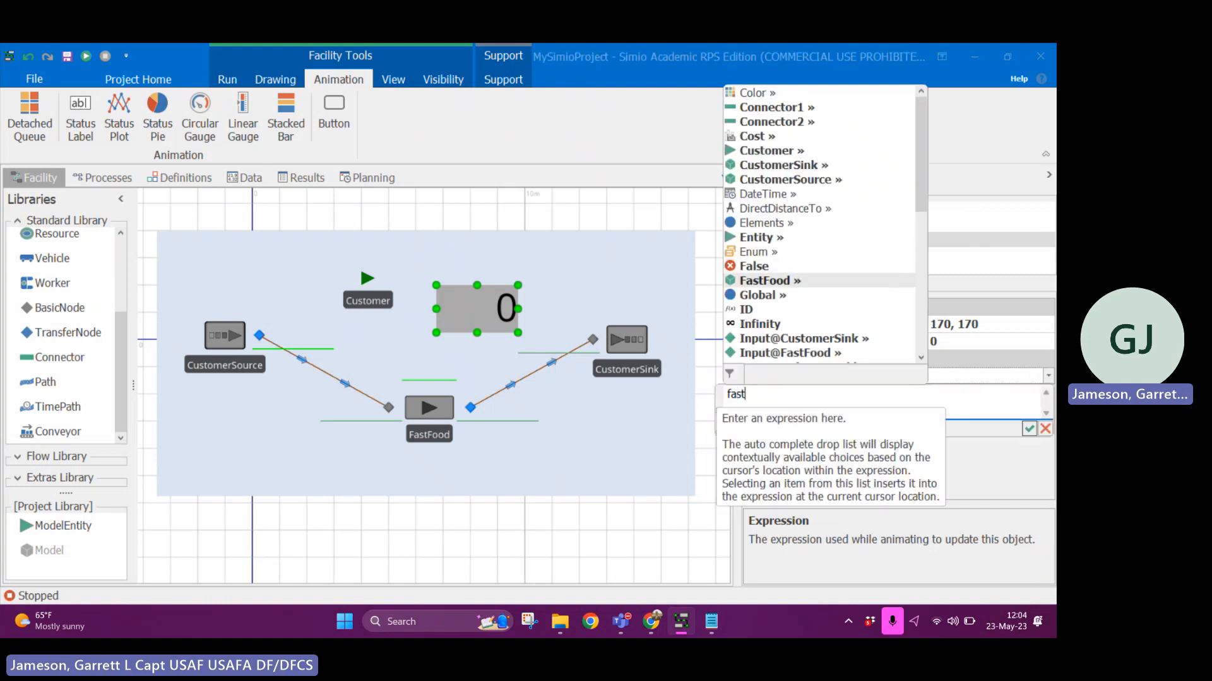
type("t")
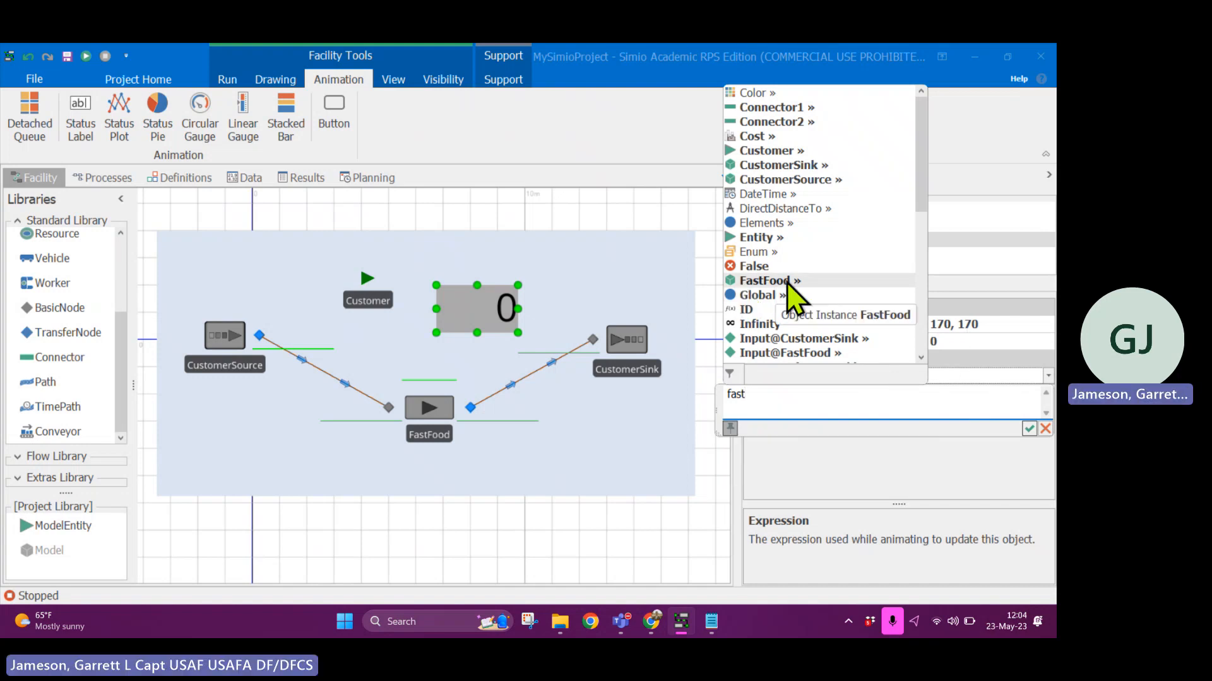
double_click(788, 282)
type(".")
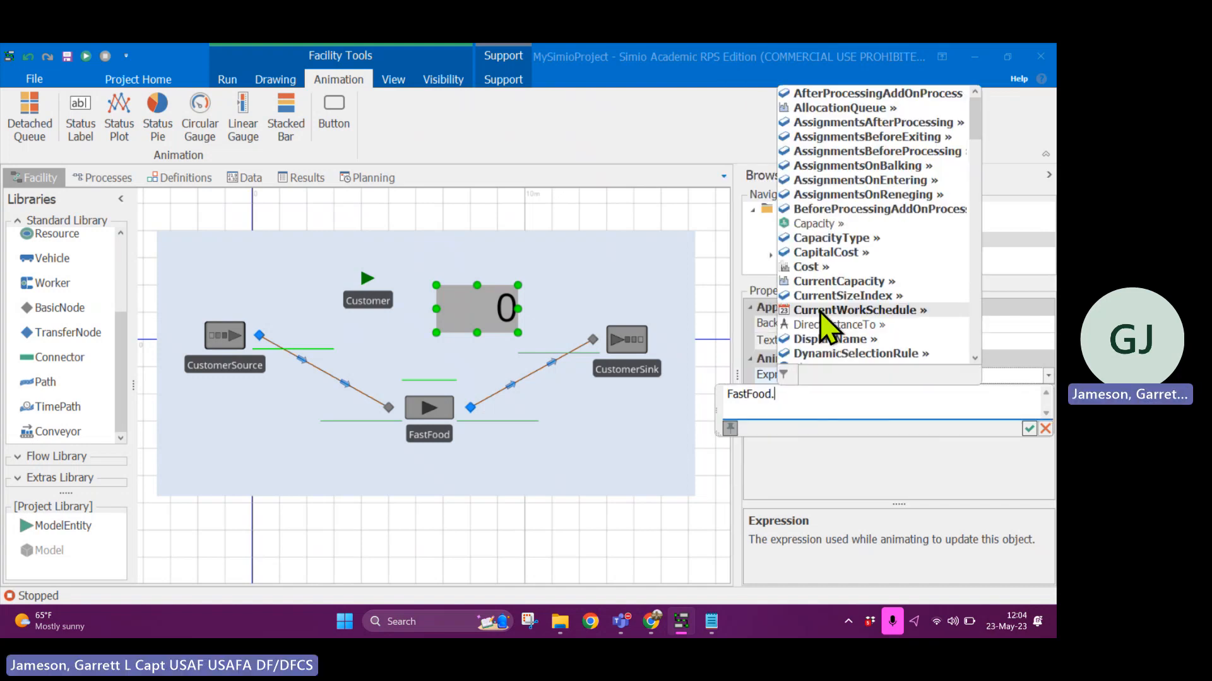
type("Processing.")
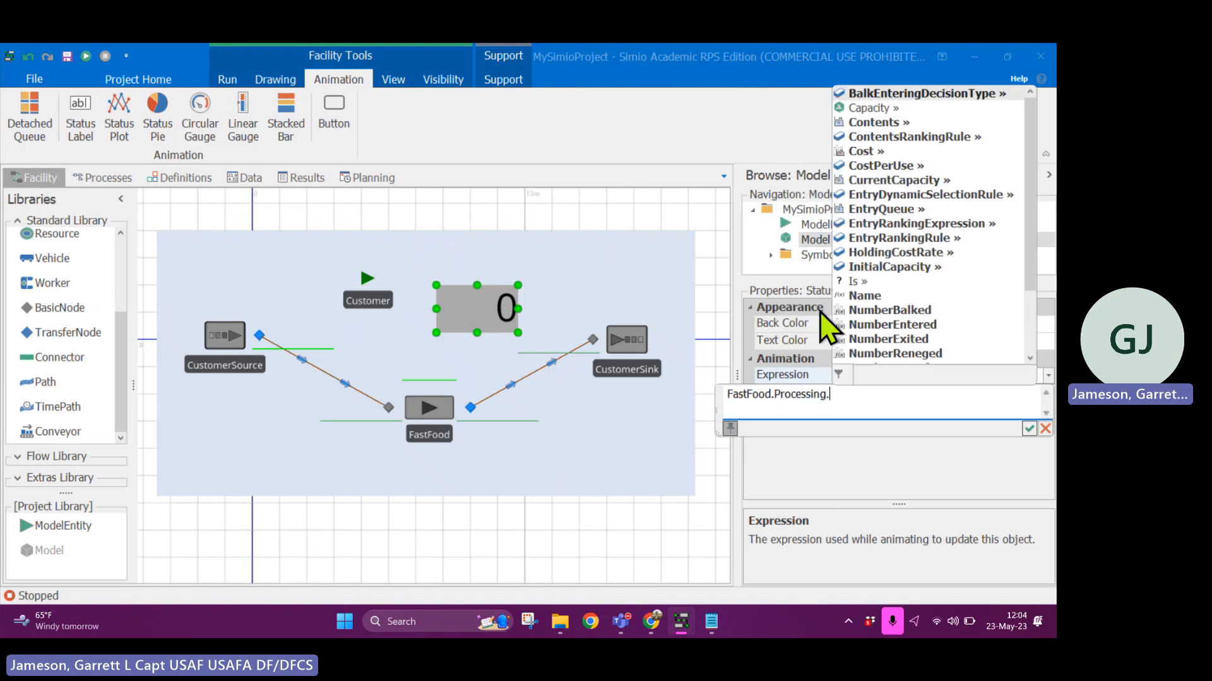
type("co")
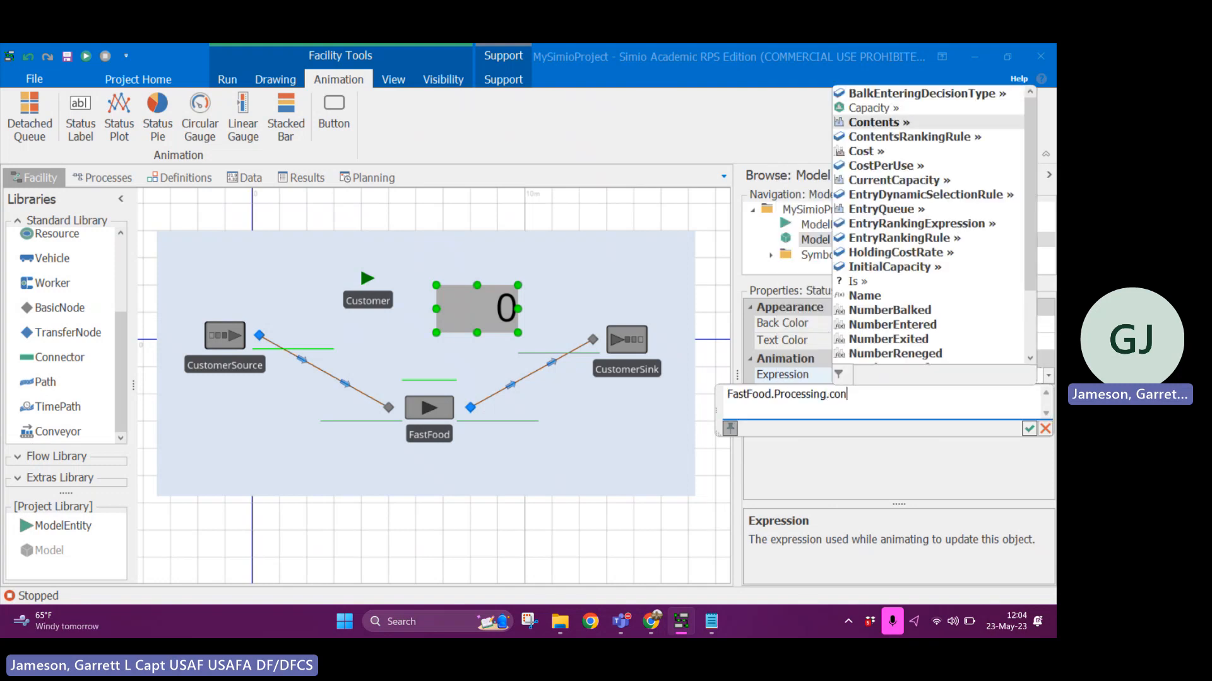
type("n")
key("Return")
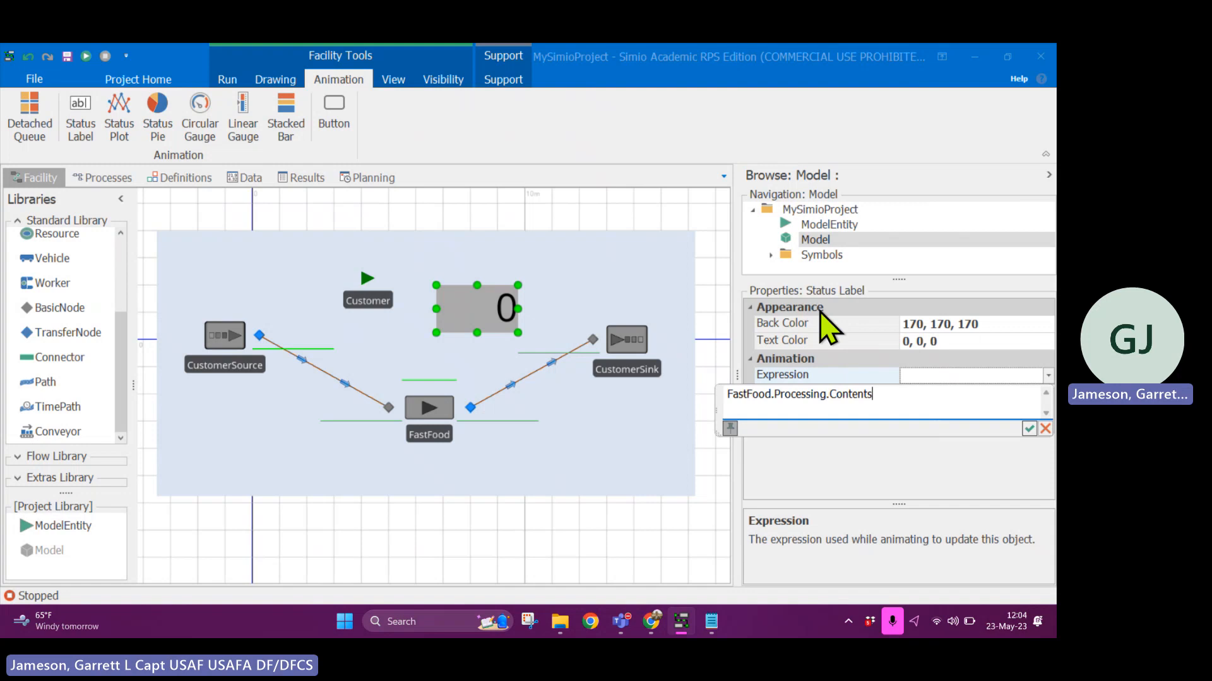
left_click(1030, 429)
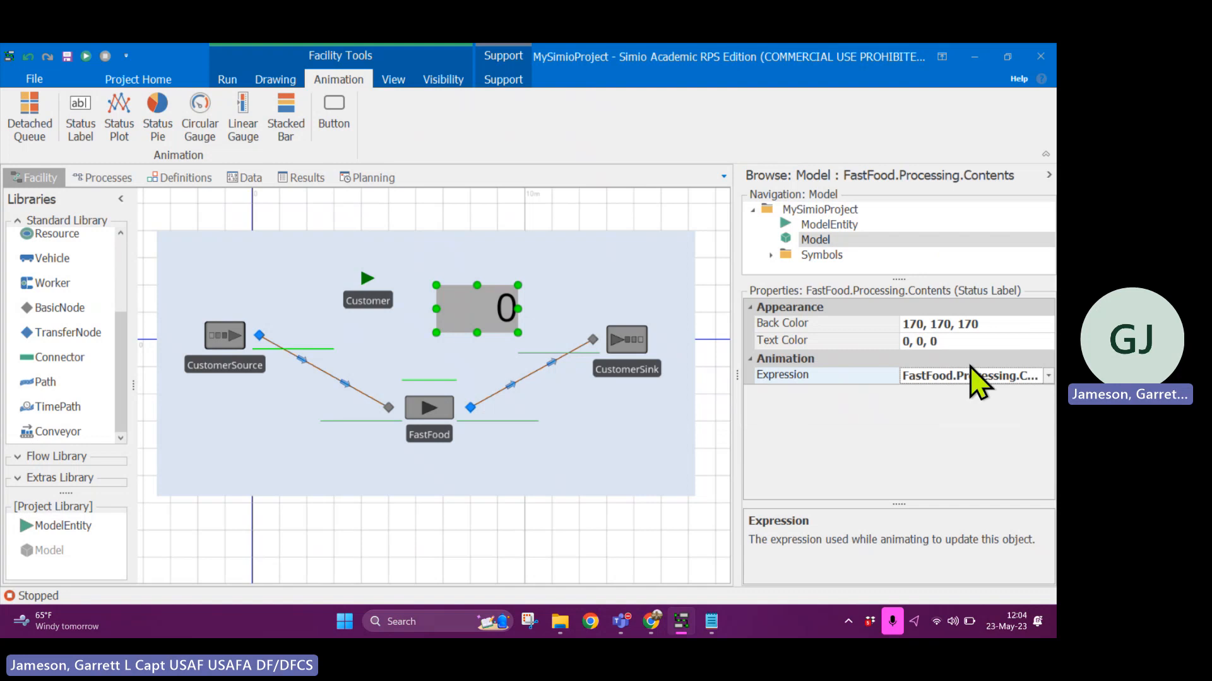
- Run the model, step it until a Customer is being processed at FastFood to check the status label, and stop the run
left_click(228, 80)
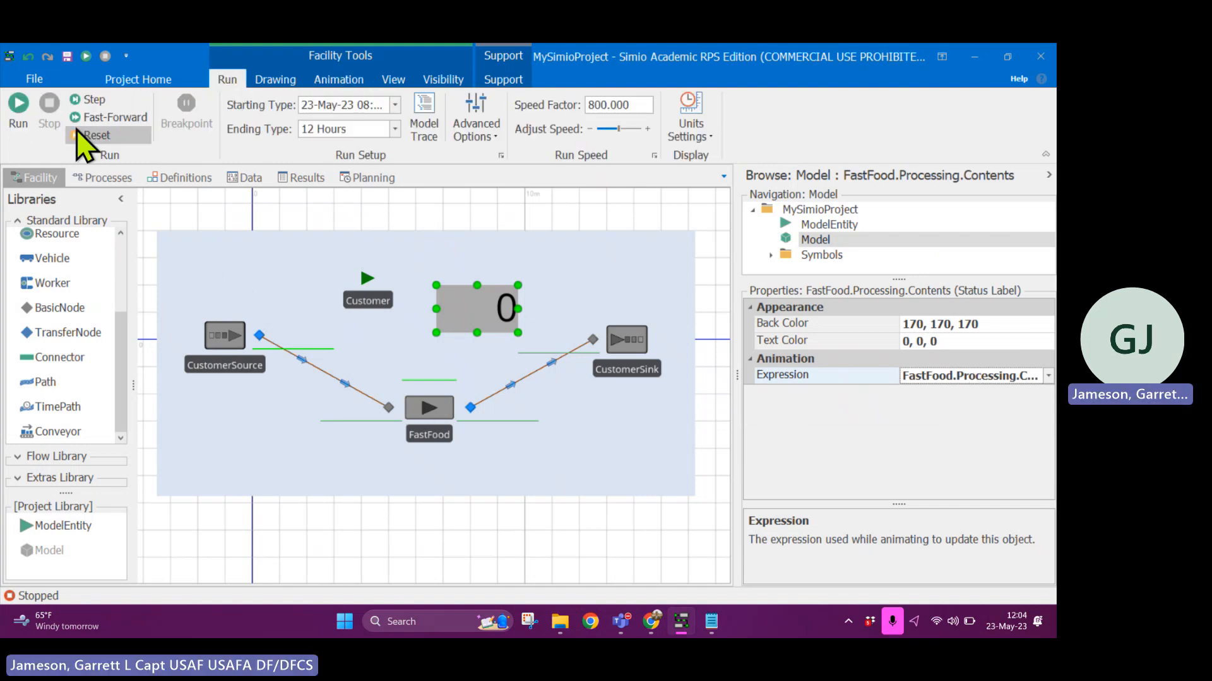
left_click(19, 110)
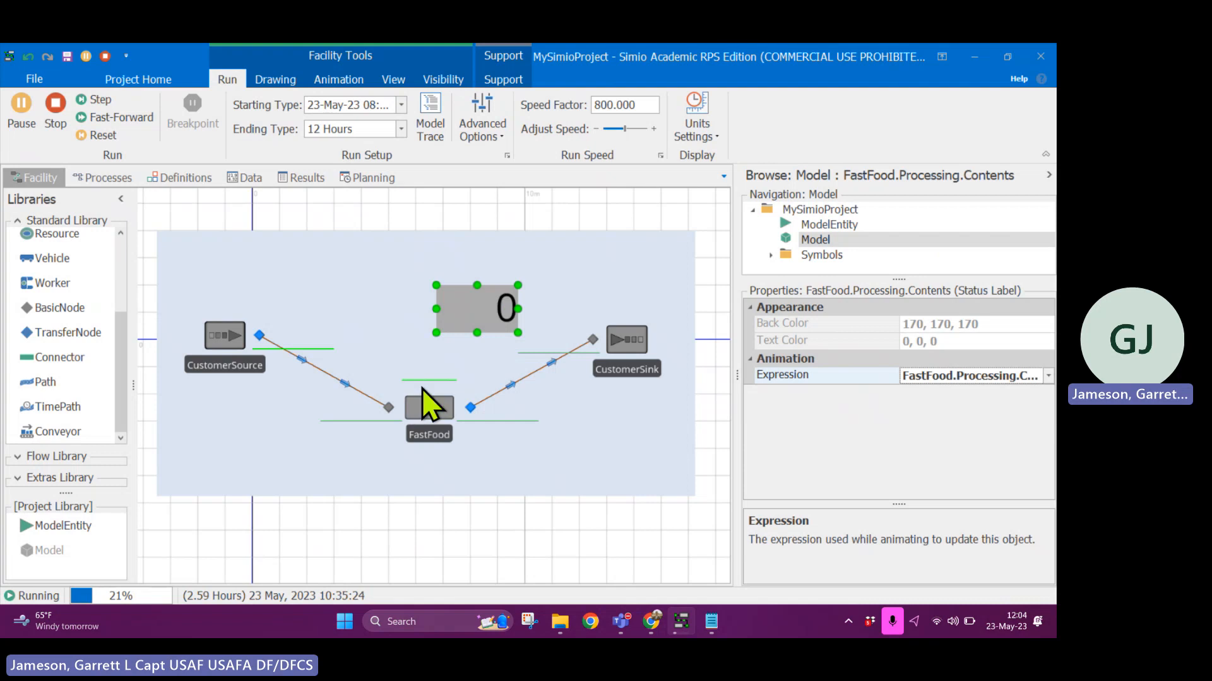
left_click(104, 104)
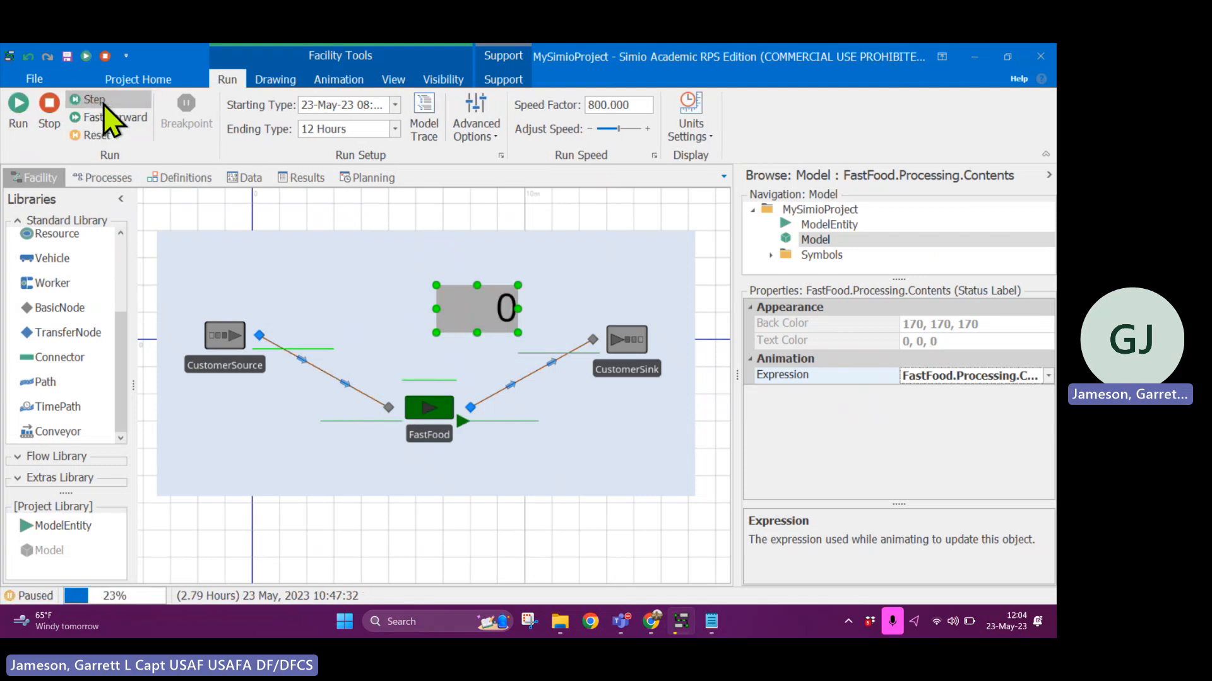
left_click(104, 104)
left_click(104, 104)
left_click(104, 104)
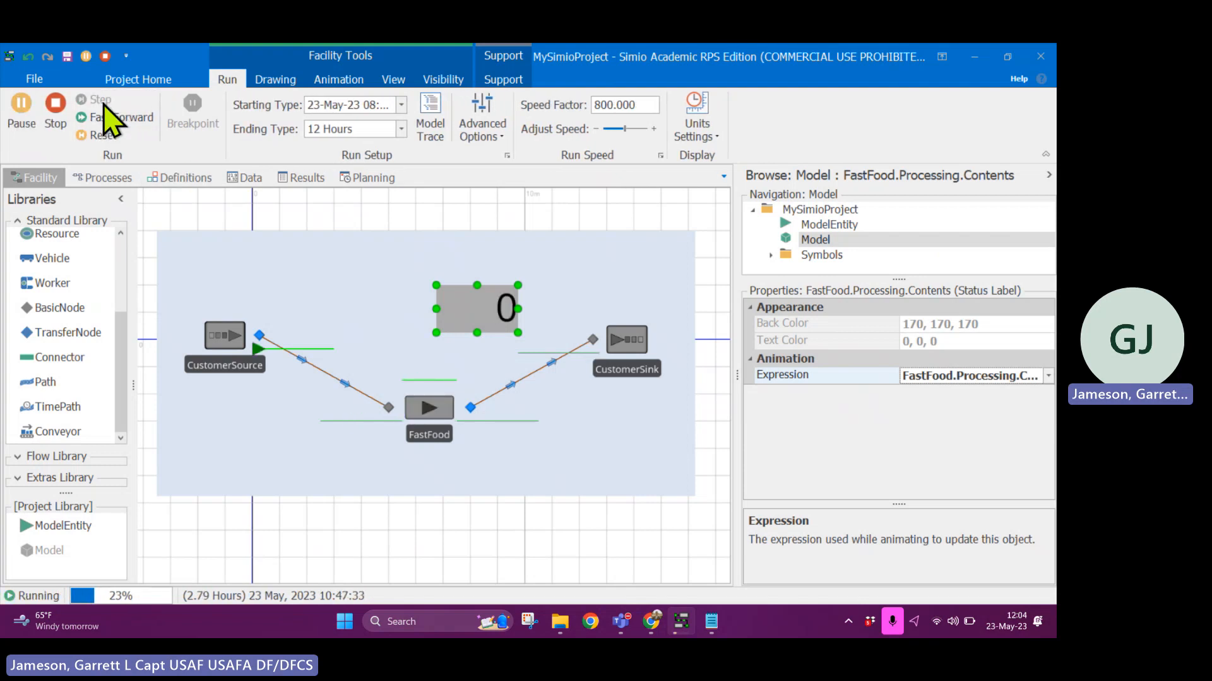
left_click(104, 104)
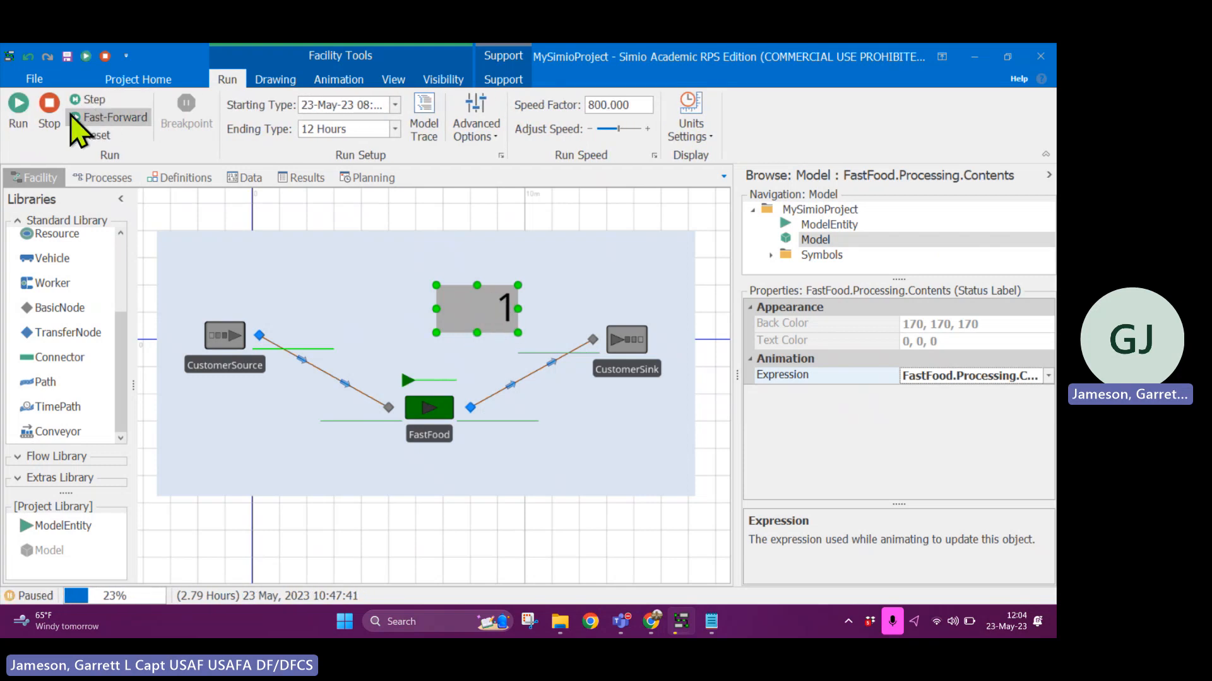
left_click(50, 104)
- Shift the light blue background rectangle slightly toward CustomerSink, and fit the whole model in the facility view
left_click(338, 80)
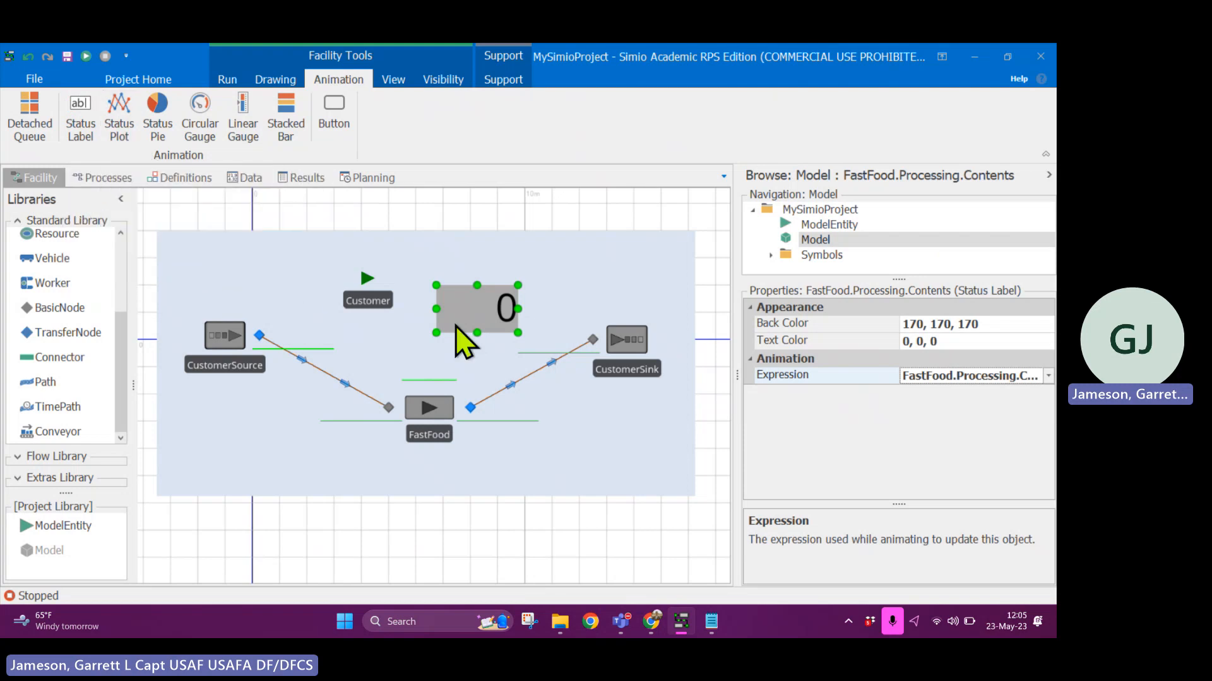
left_click(393, 80)
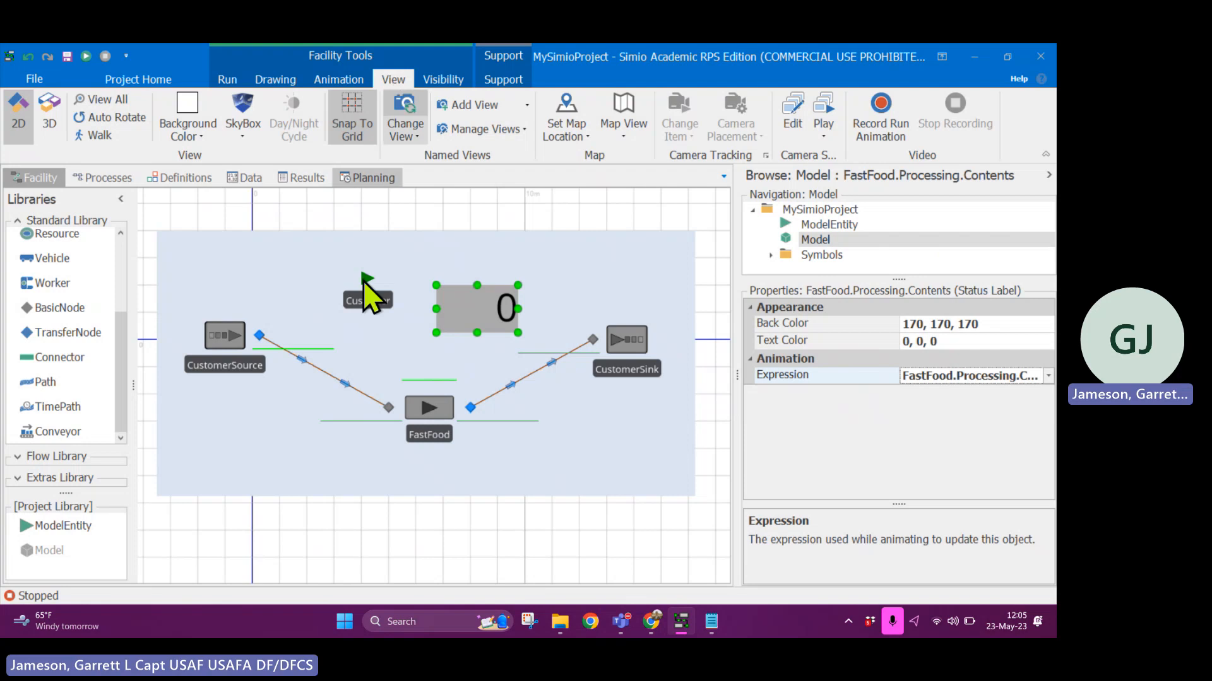
mouse_move(532, 440)
left_mouse_down()
mouse_move(504, 431)
mouse_move(552, 442)
left_mouse_up()
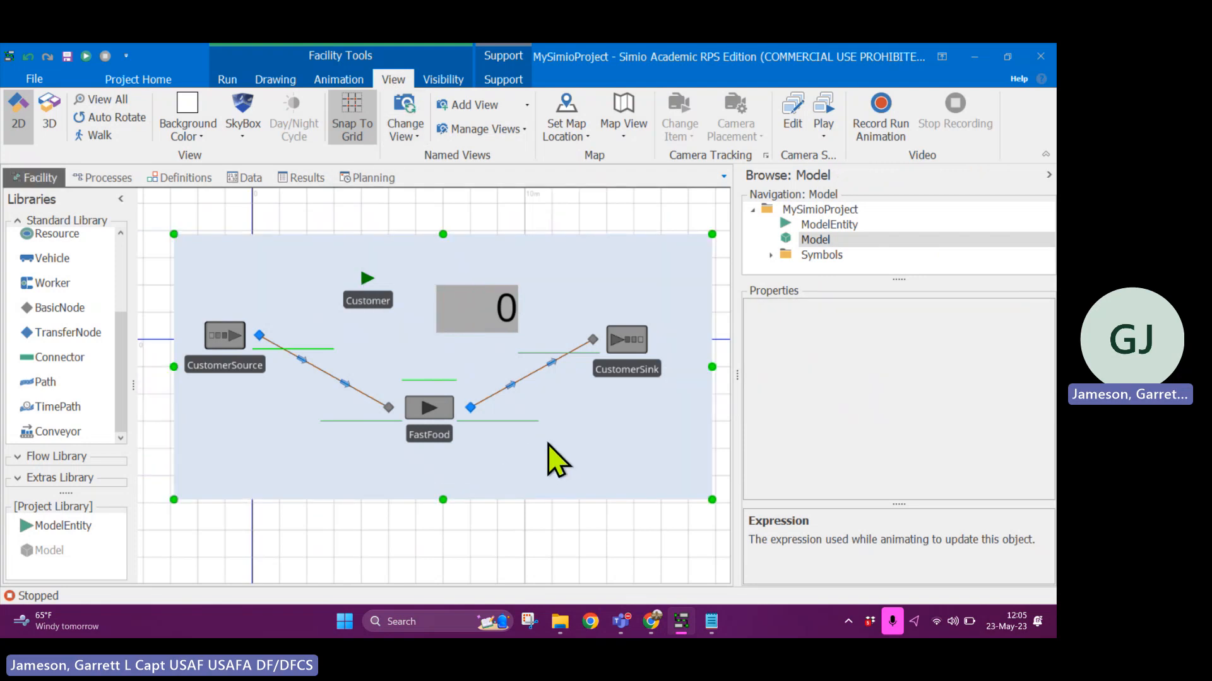
left_click_drag(580, 541, 151, 310)
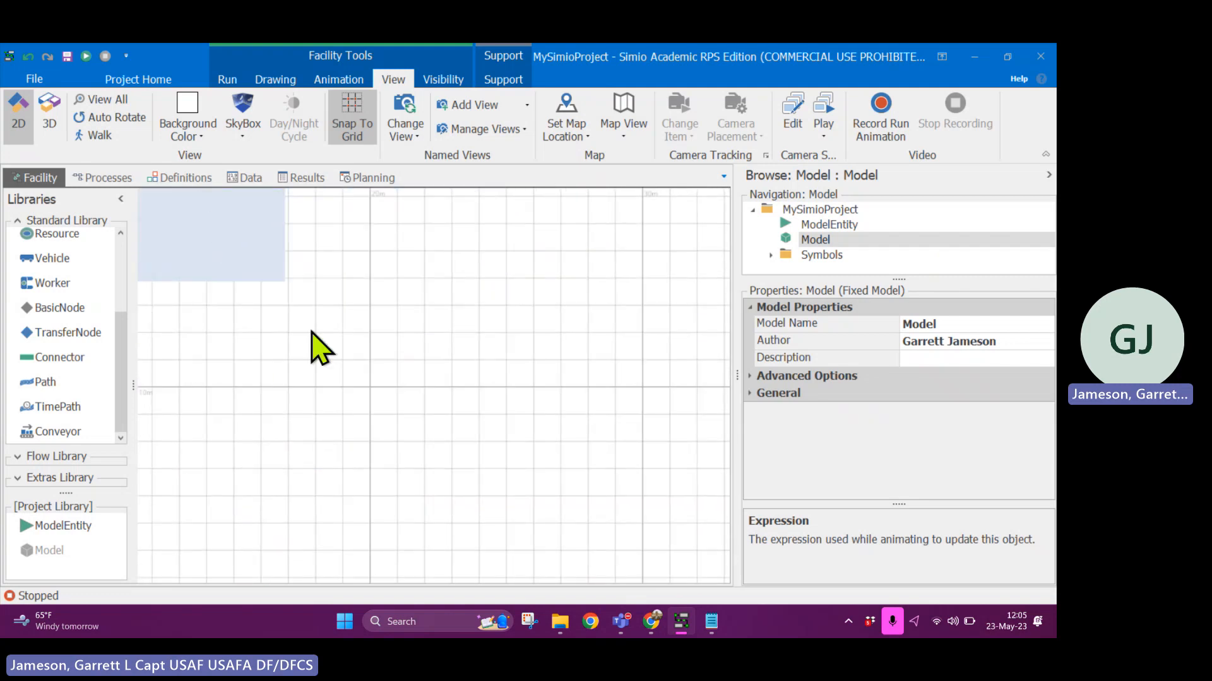
scroll(393, 379, "down", 5)
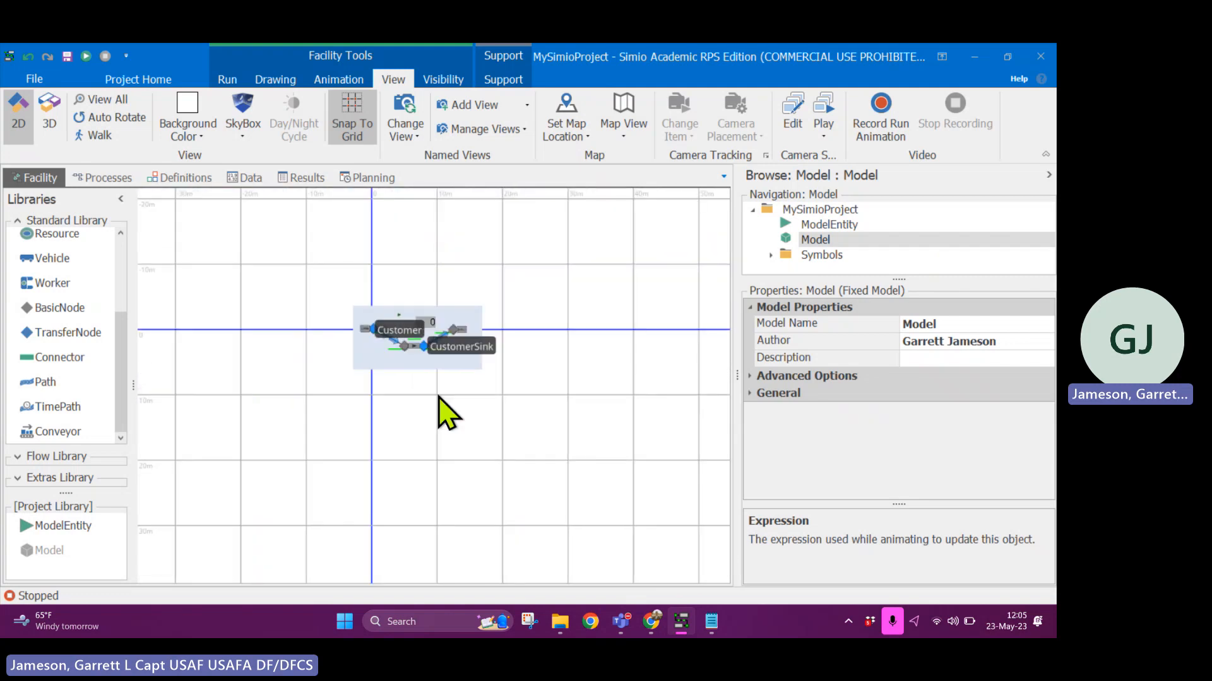
scroll(442, 385, "up", 7)
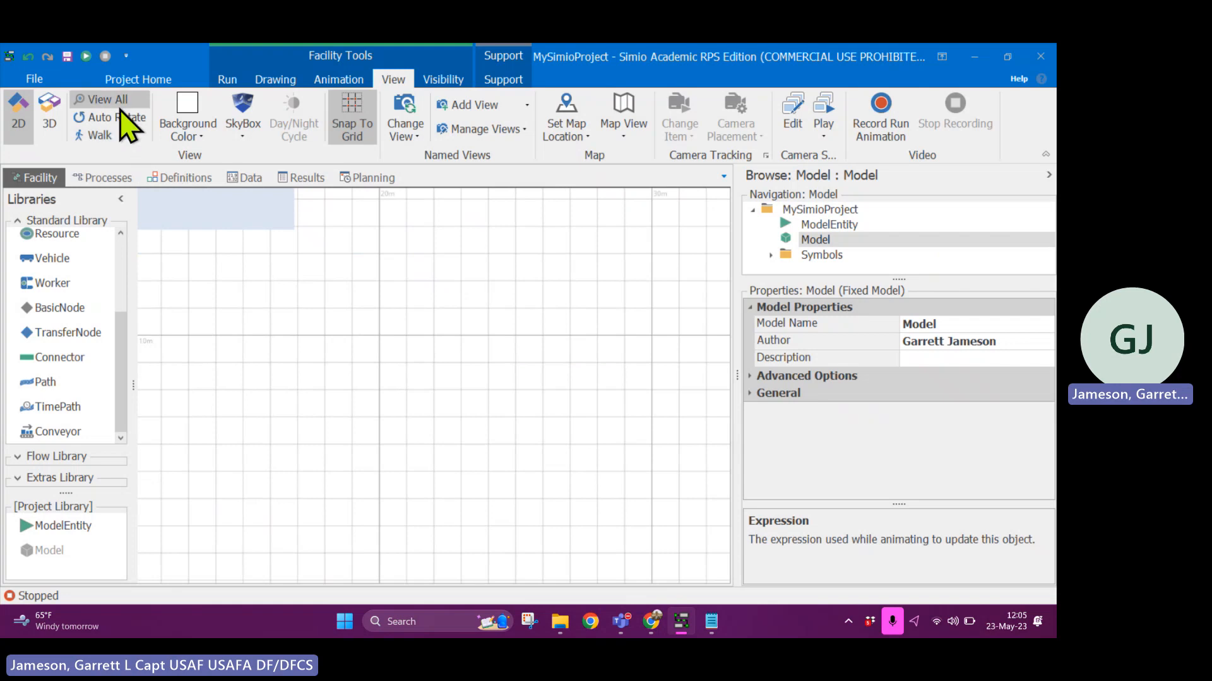
left_click(101, 100)
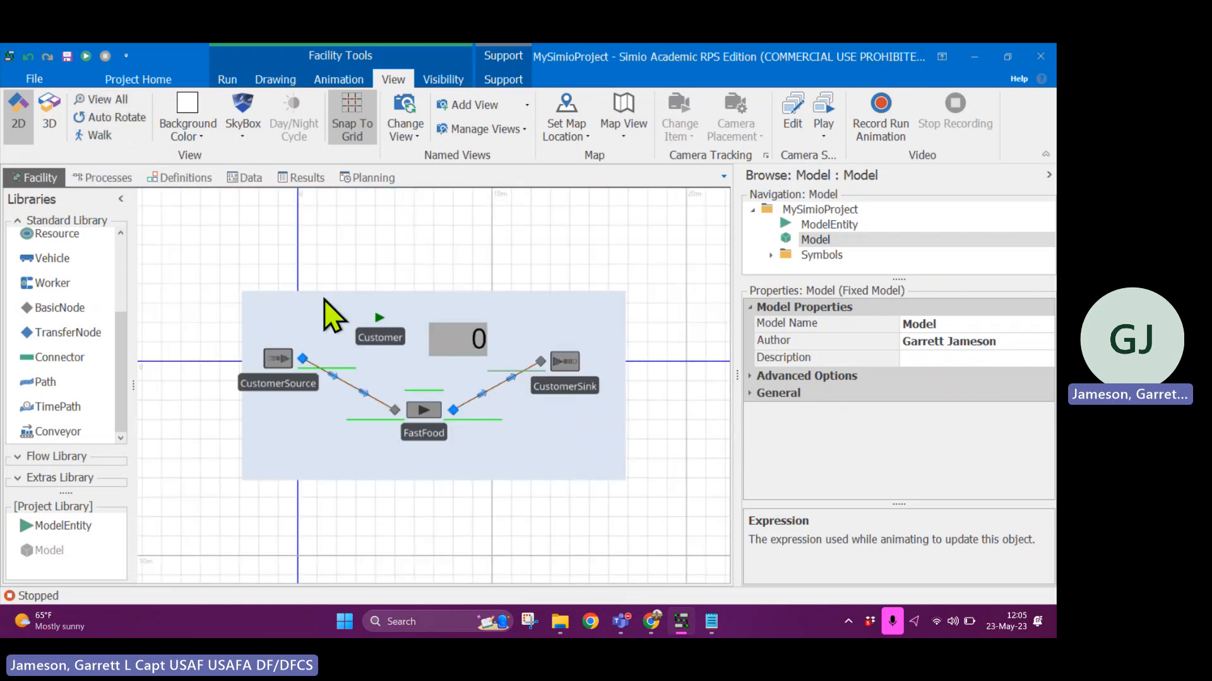
- Frame the whole fast-food model closely in 2D and save it as a named view with the default name
scroll(442, 291, "up", 3)
scroll(434, 260, "up", 1)
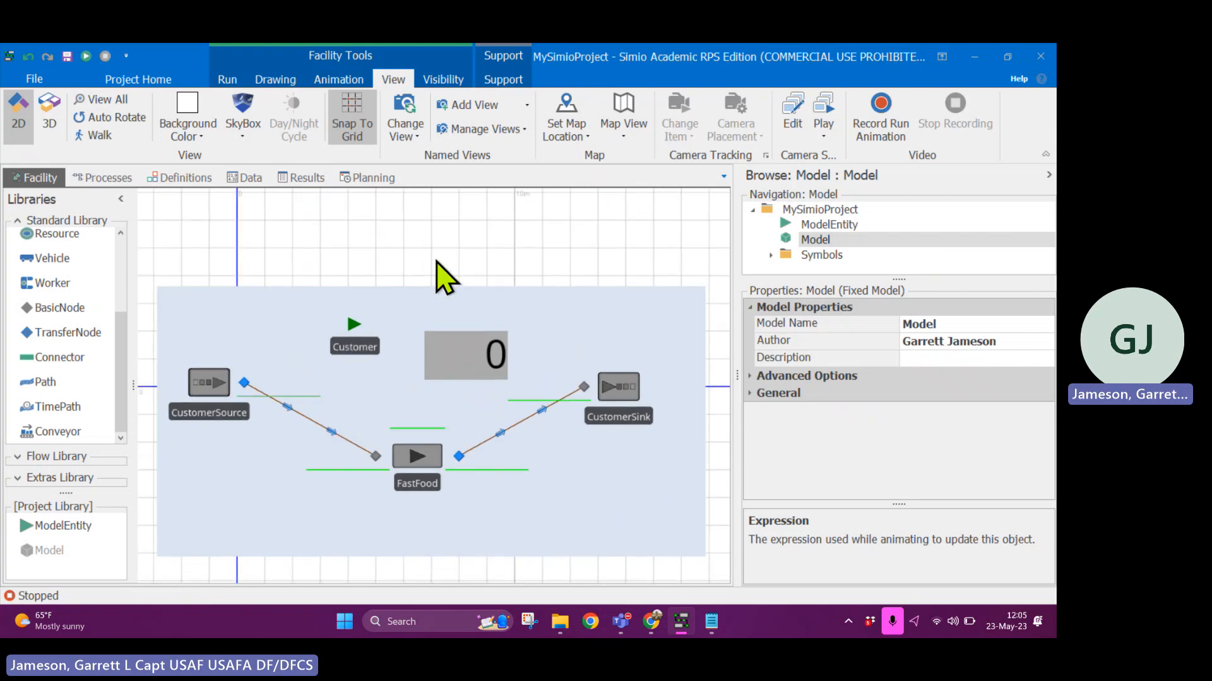
left_click_drag(436, 260, 484, 202)
mouse_move(530, 555)
left_mouse_down()
mouse_move(511, 563)
mouse_move(520, 569)
left_mouse_up()
left_click(493, 106)
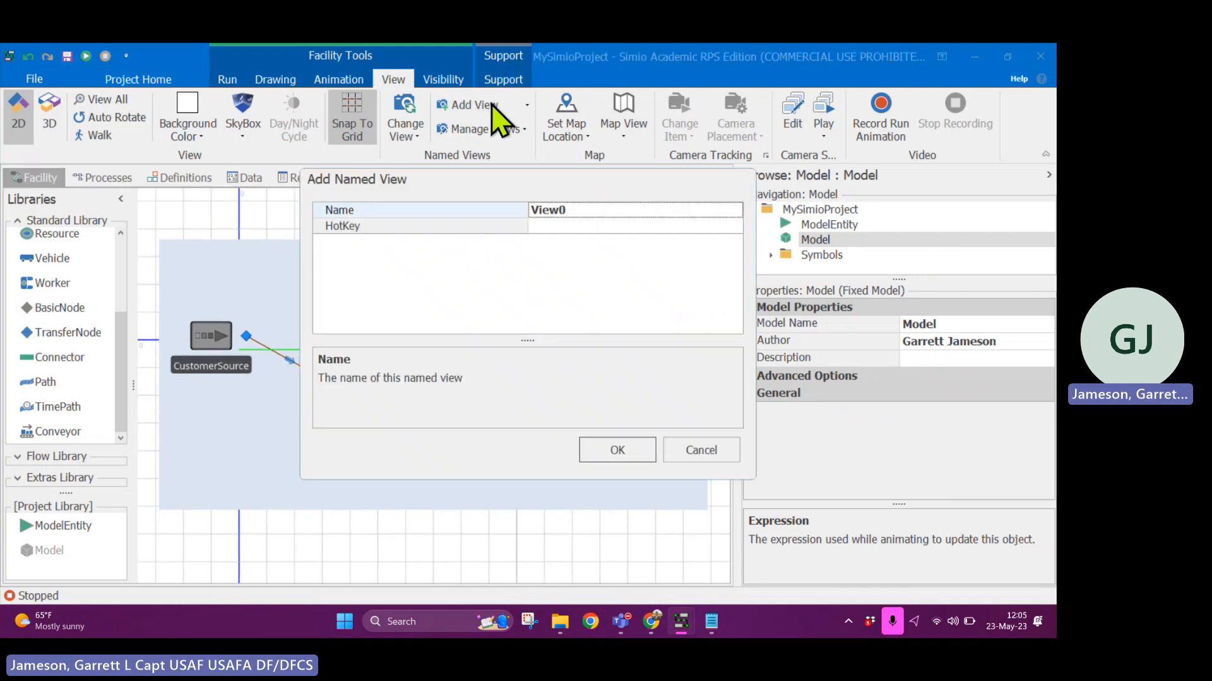
left_click(615, 452)
- Pan away from the model and return to it by recalling the named view View0
left_click_drag(600, 531, 246, 291)
left_click(404, 136)
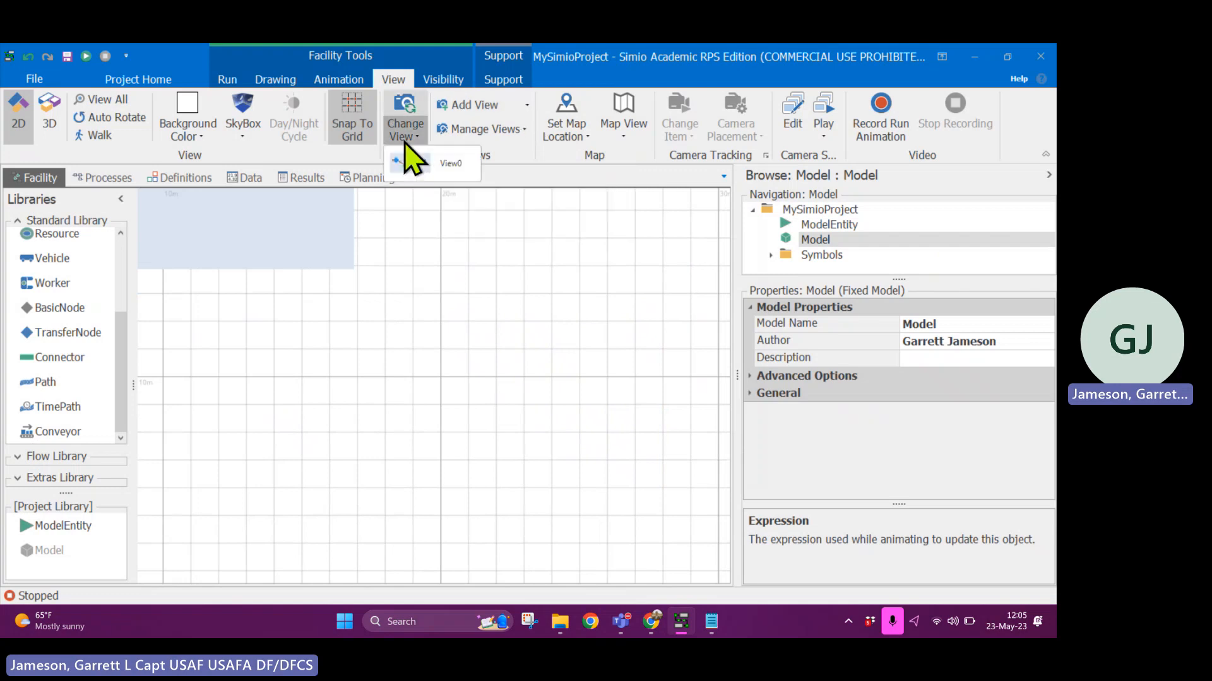
left_click(451, 166)
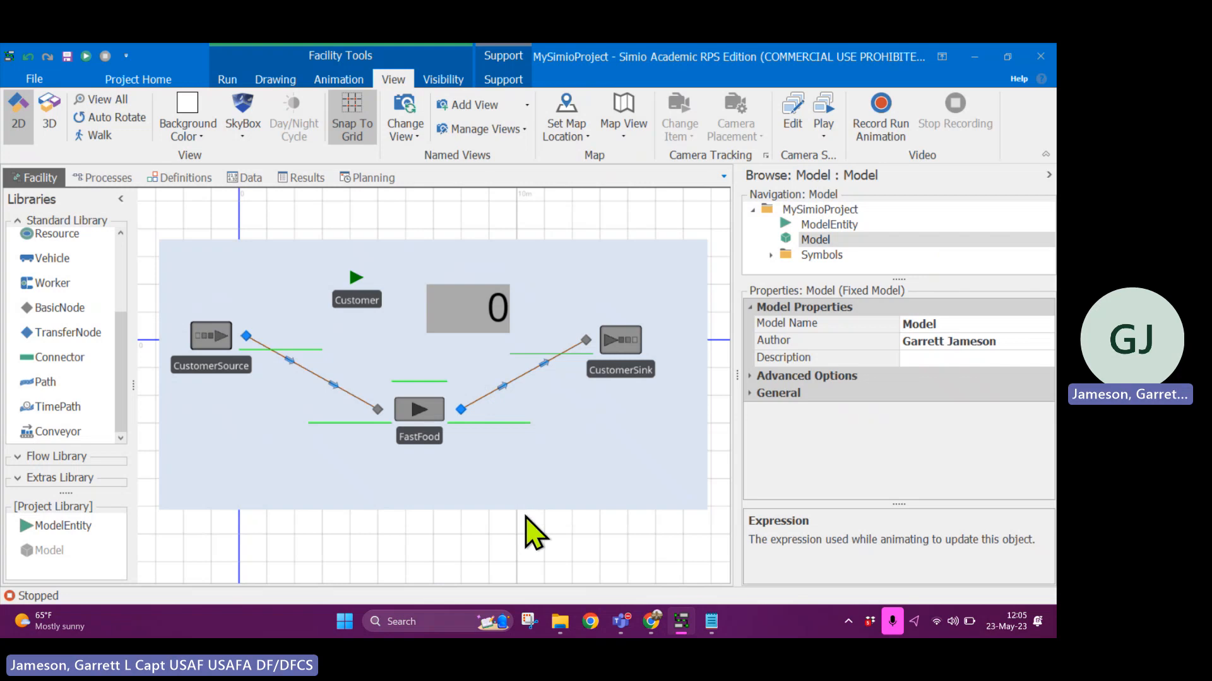
- Switch the facility to 3D, frame the model at an angle, and save it as a second named view with the default name
left_click(50, 129)
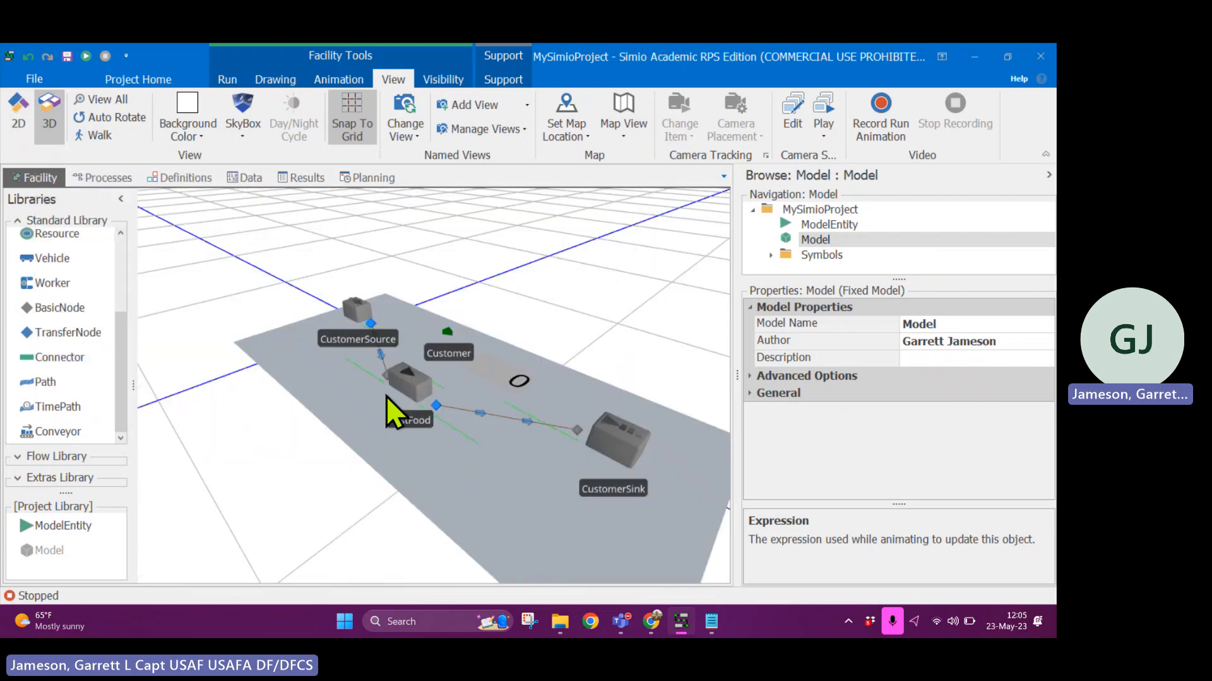
left_click_drag(585, 300, 534, 284)
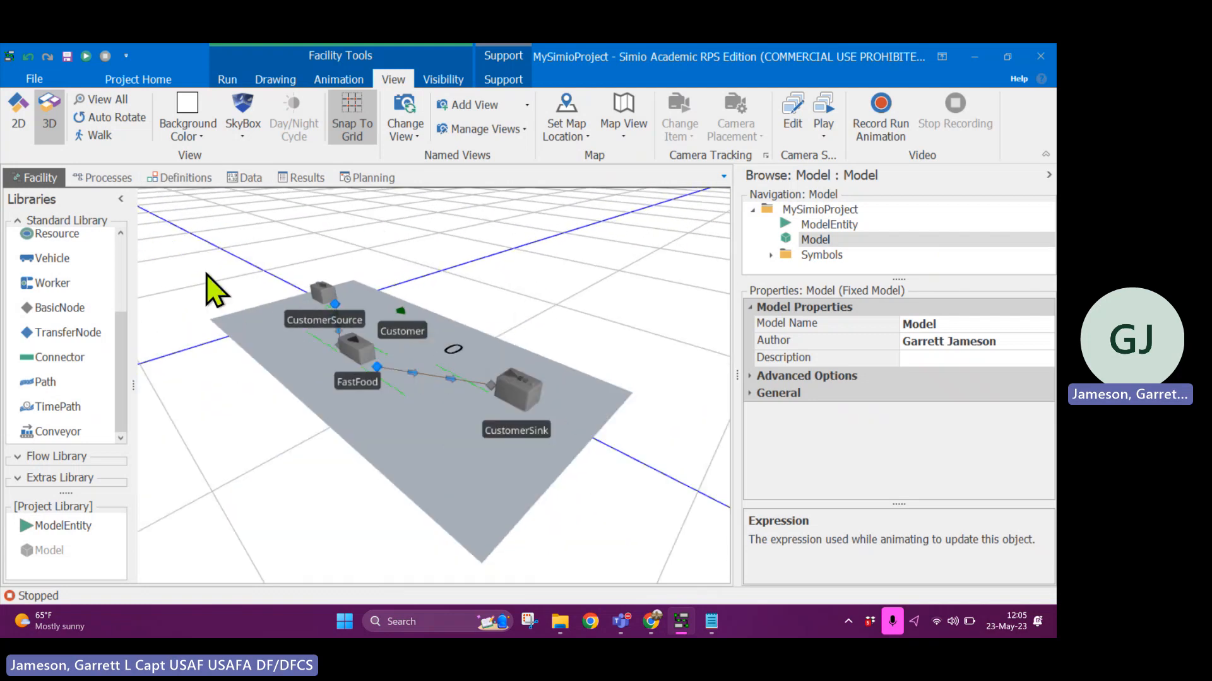
left_click(507, 109)
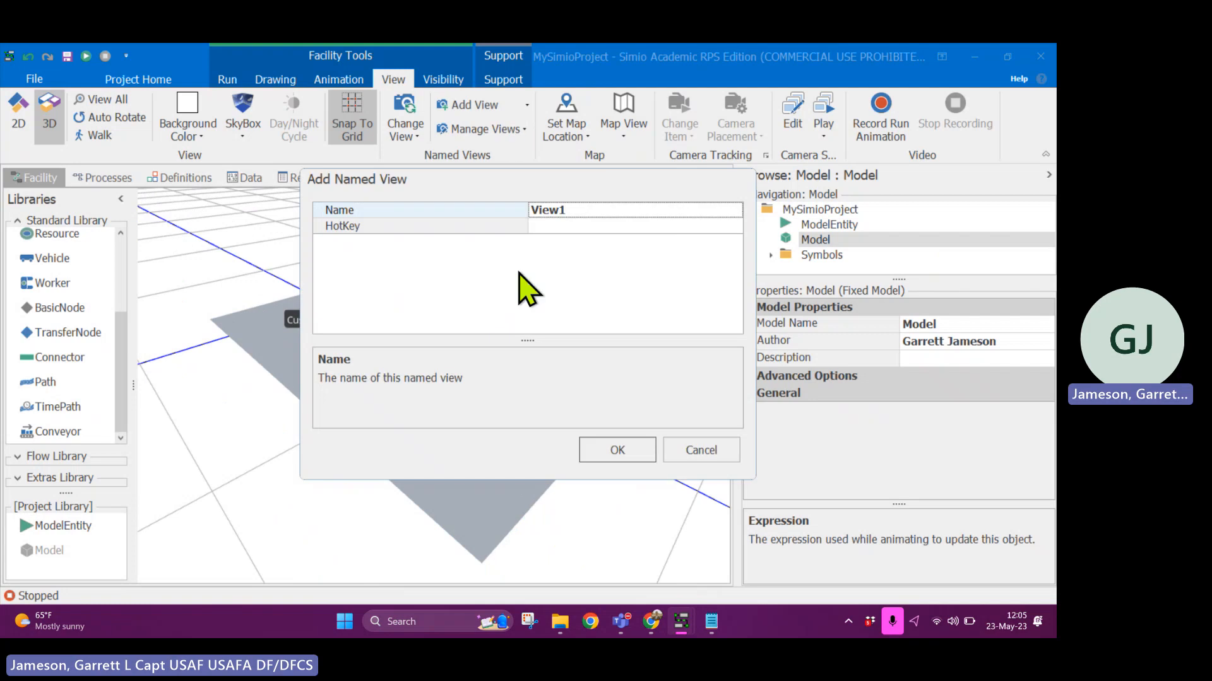
left_click(621, 450)
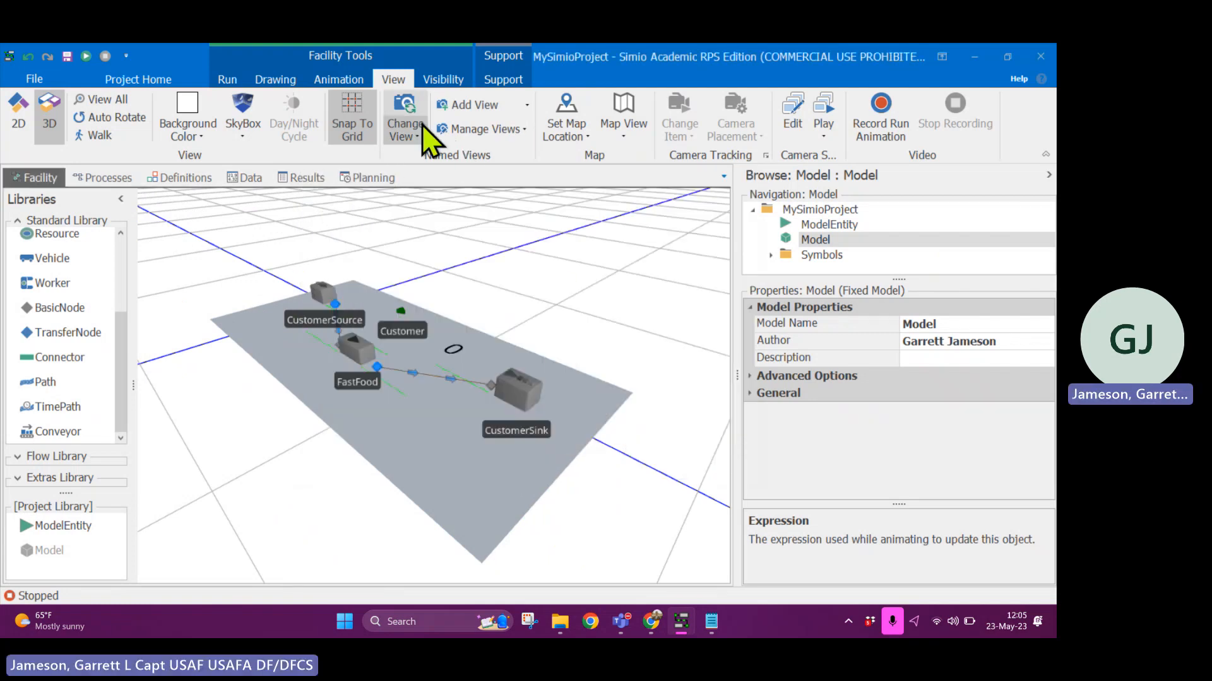
- Alternate between the saved 2D view View0 and 3D view View1, finishing on View0
left_click(416, 140)
left_click(434, 163)
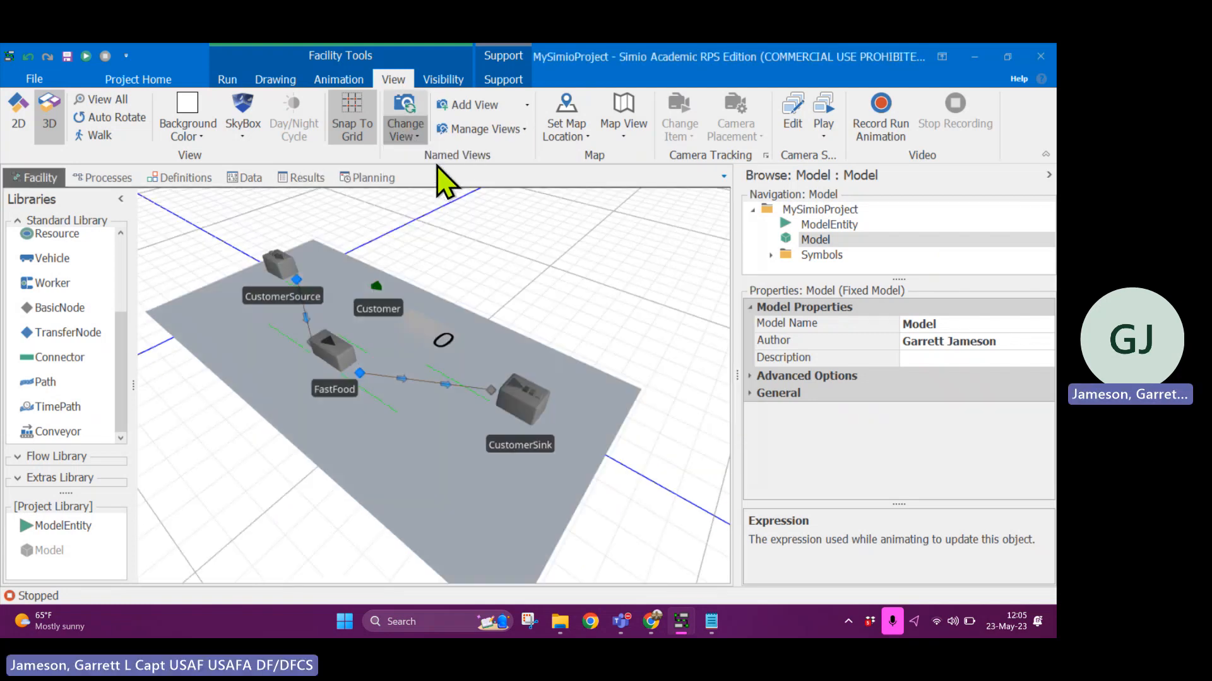
left_click(416, 141)
left_click(432, 192)
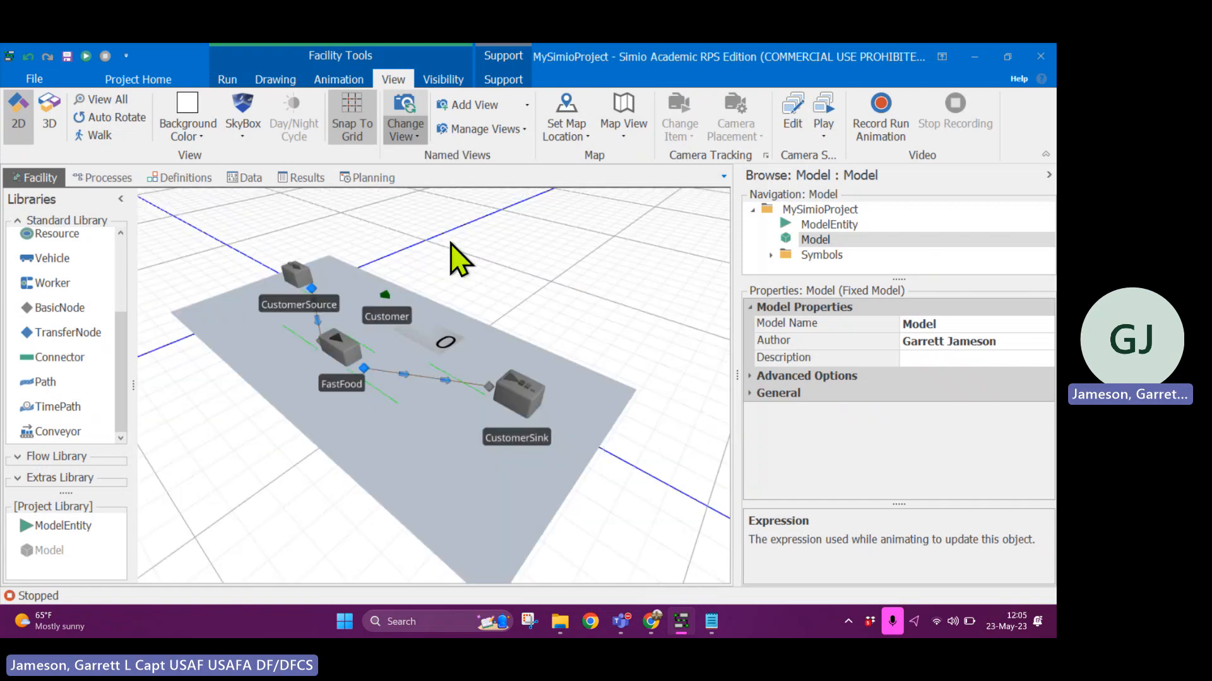
left_click(403, 135)
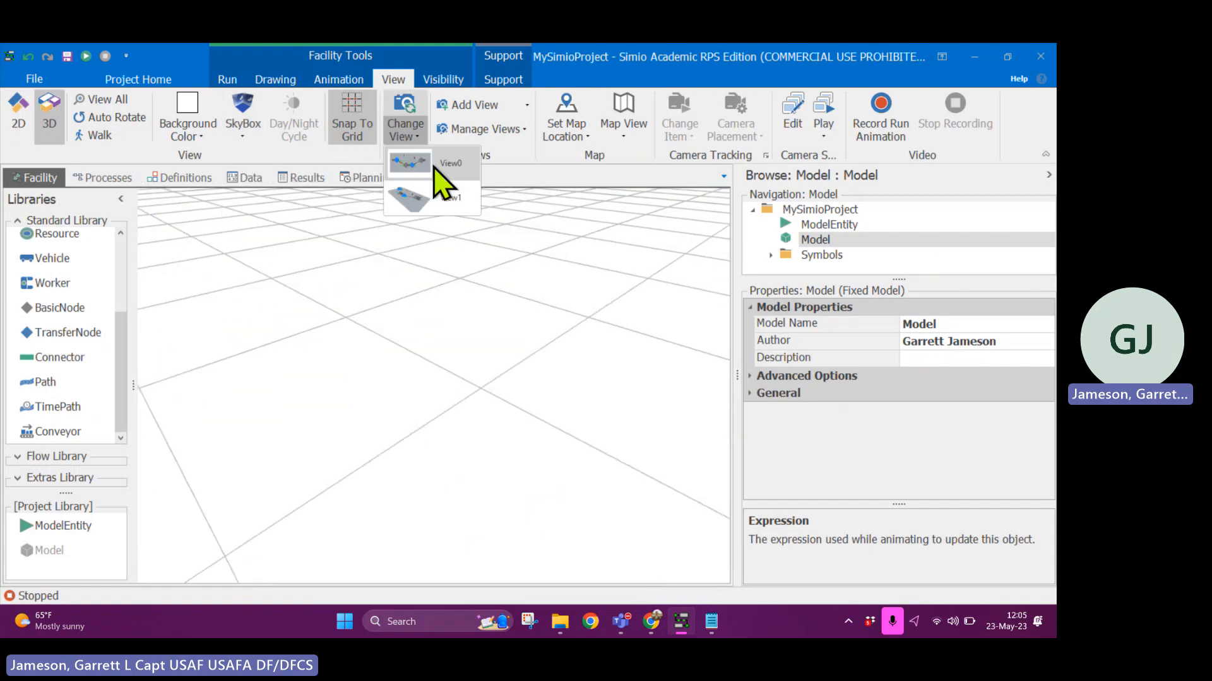
left_click(451, 178)
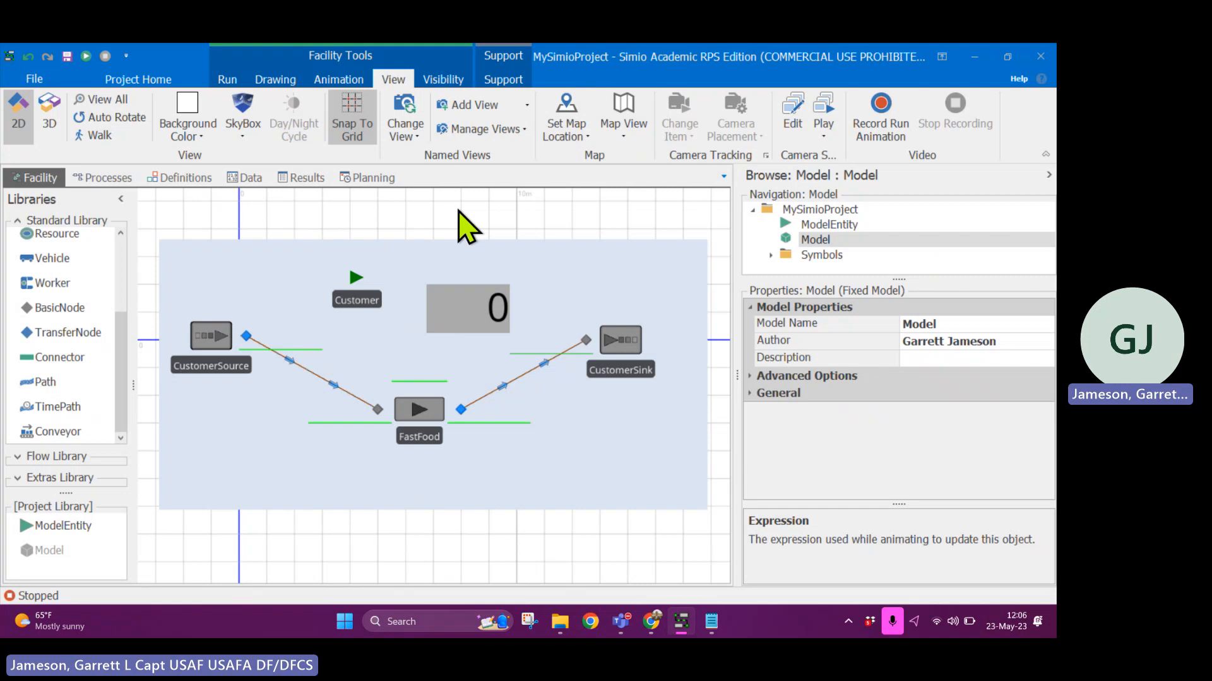
- Toggle the visibility of the object labels off and back on in the facility view
left_click(443, 79)
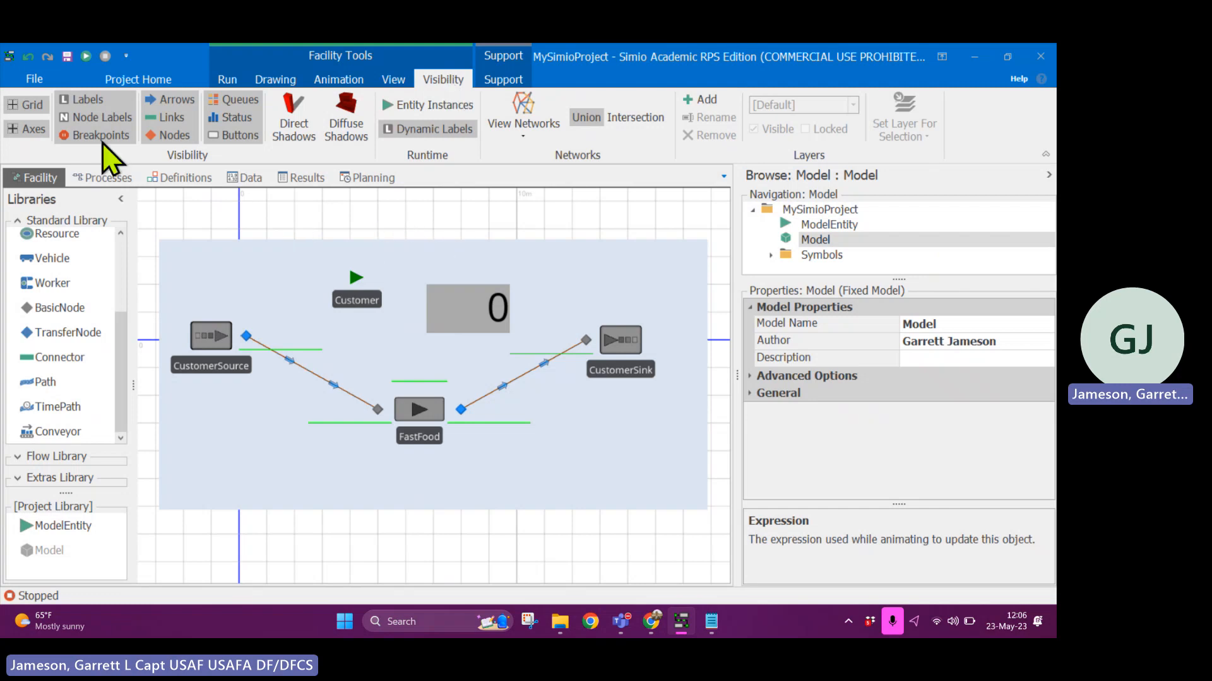
left_click(89, 99)
left_click(89, 100)
left_click(89, 100)
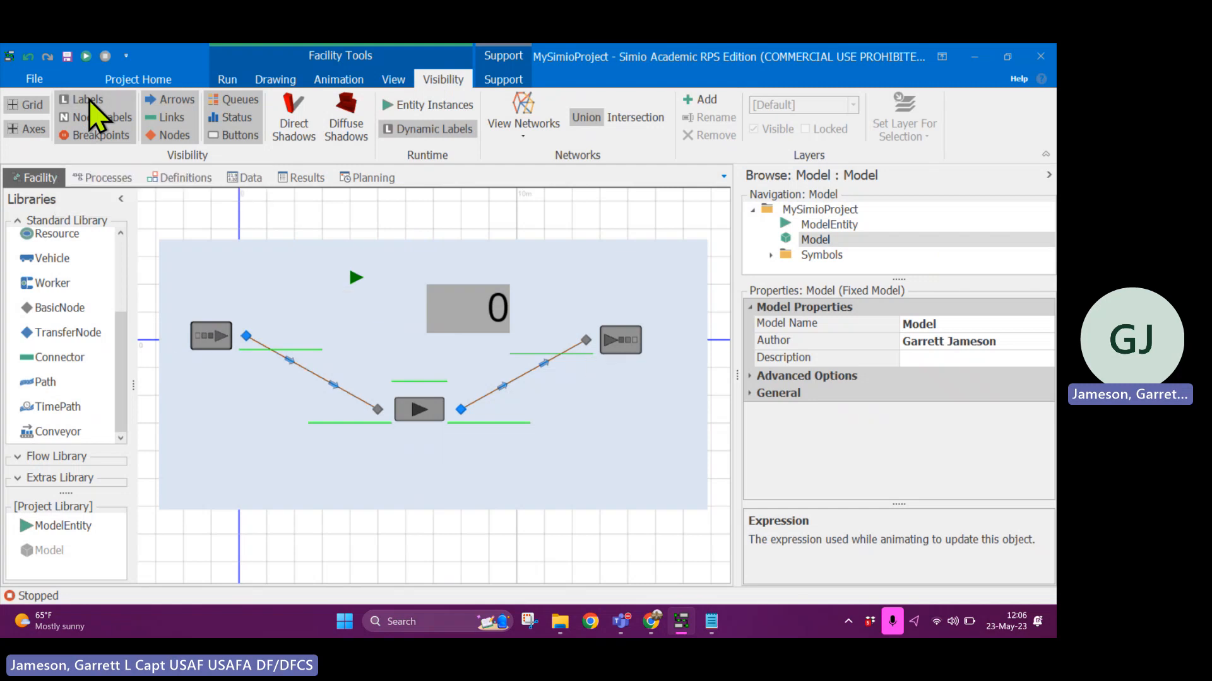
left_click(89, 100)
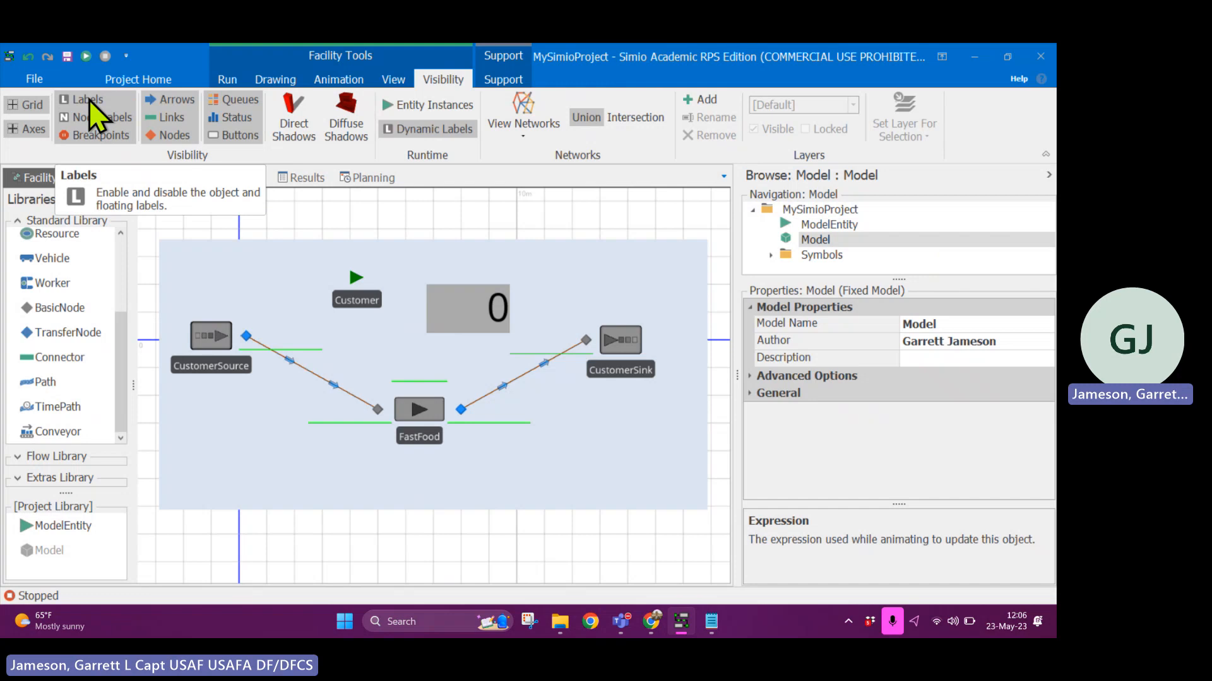
- Hide and reshow the object labels, arrows, links and grid one after another in the facility view
left_click(89, 99)
left_click(89, 100)
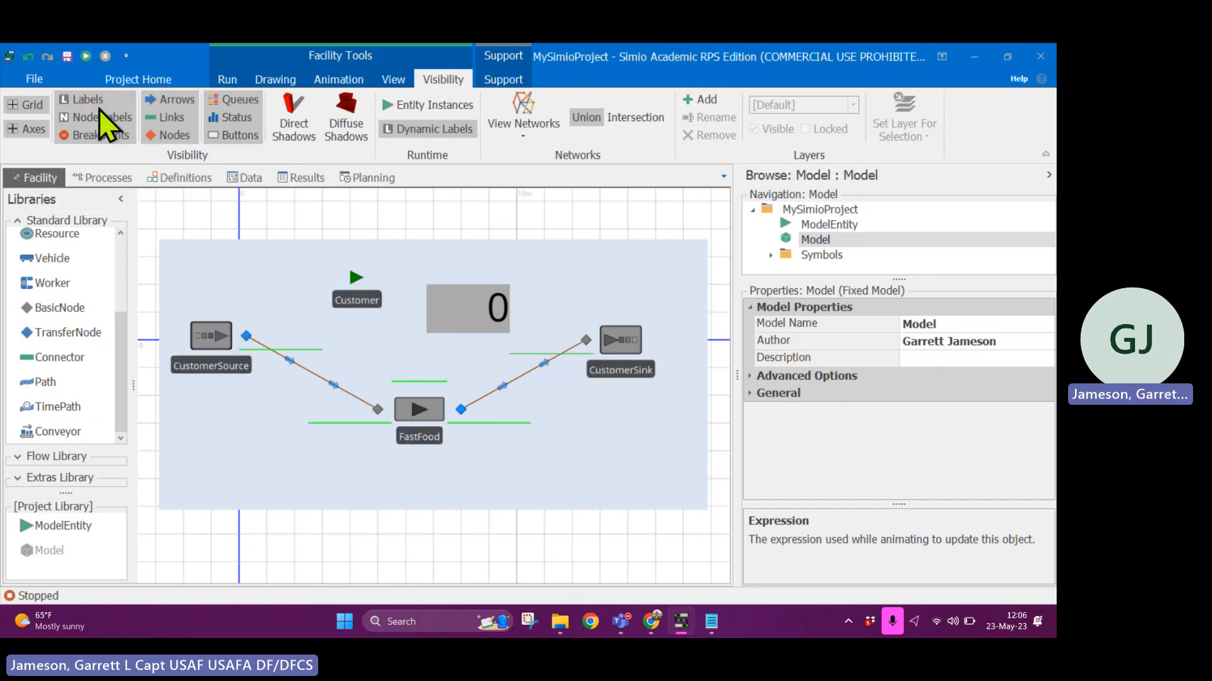
left_click(180, 99)
left_click(181, 98)
left_click(178, 118)
left_click(179, 116)
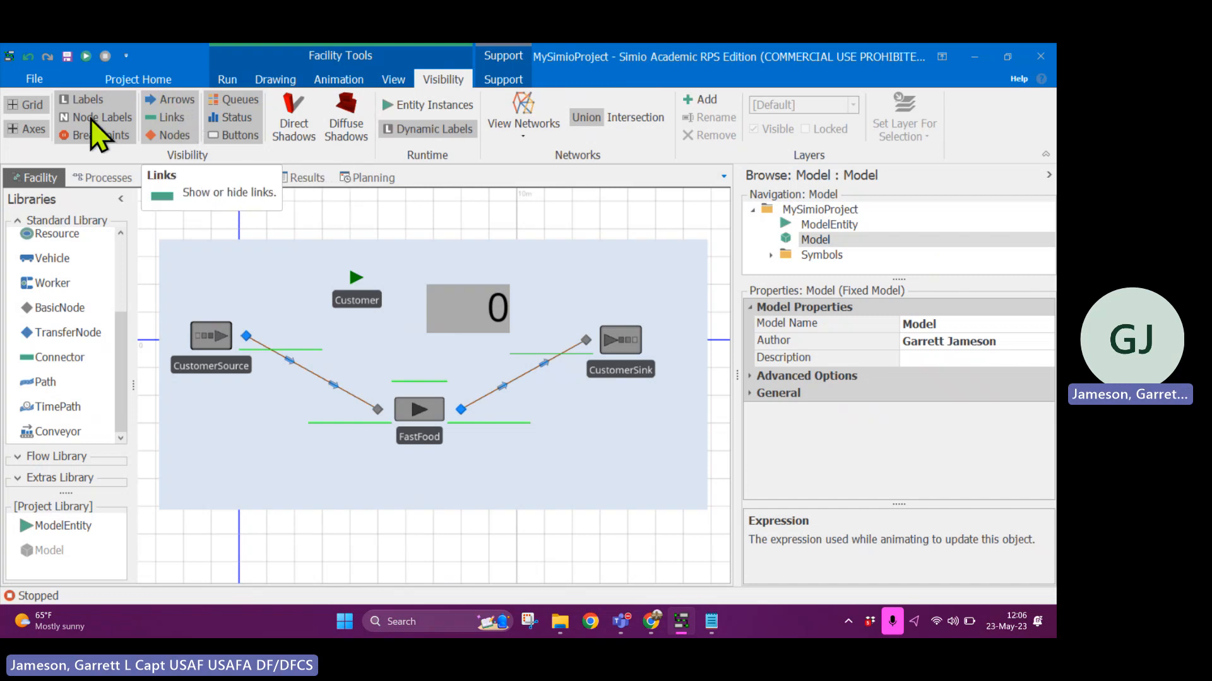
left_click(30, 106)
left_click(31, 106)
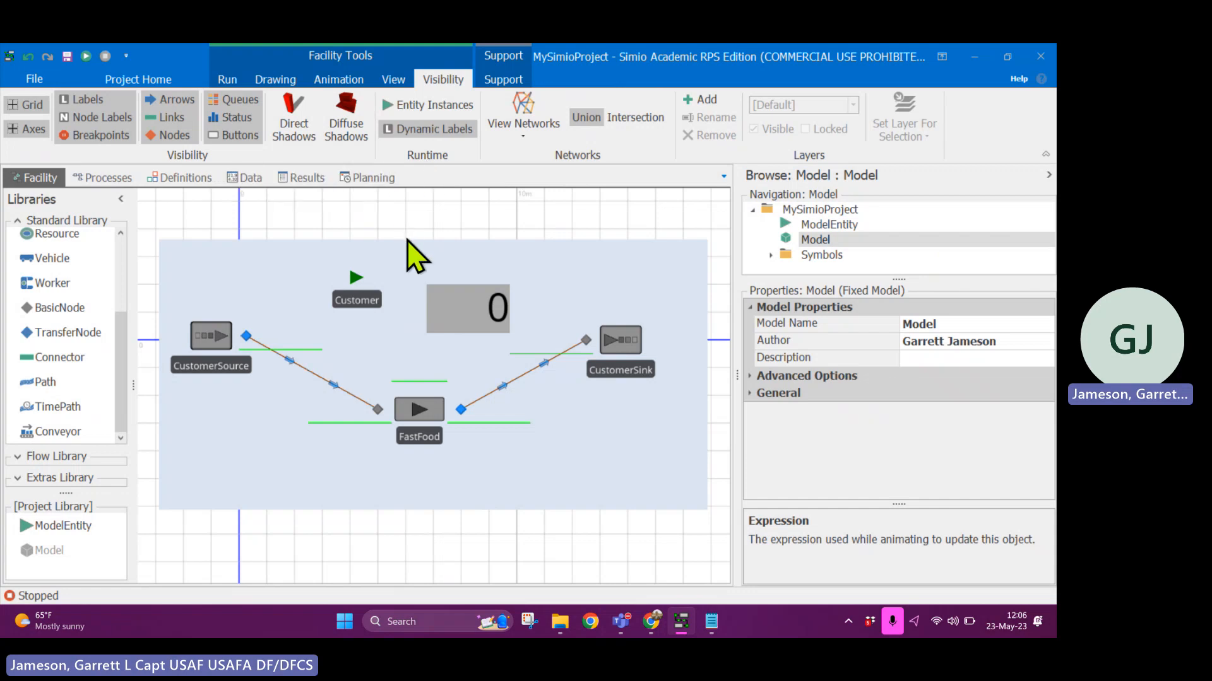
left_click(243, 77)
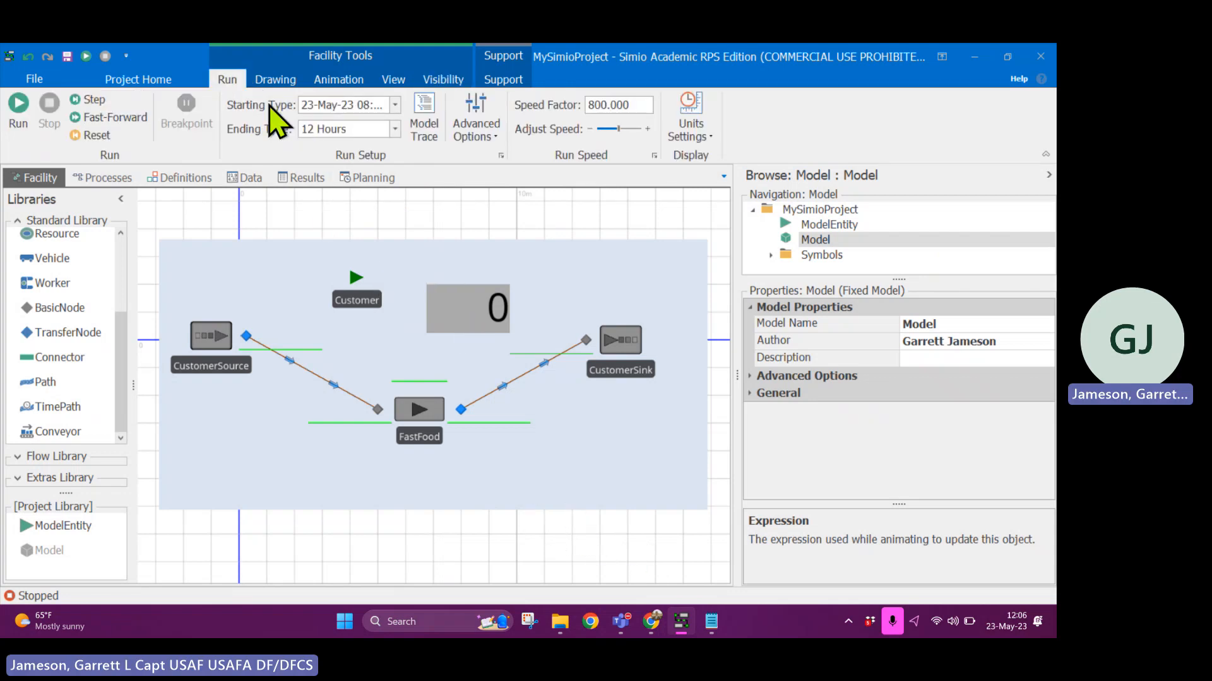
left_click(337, 80)
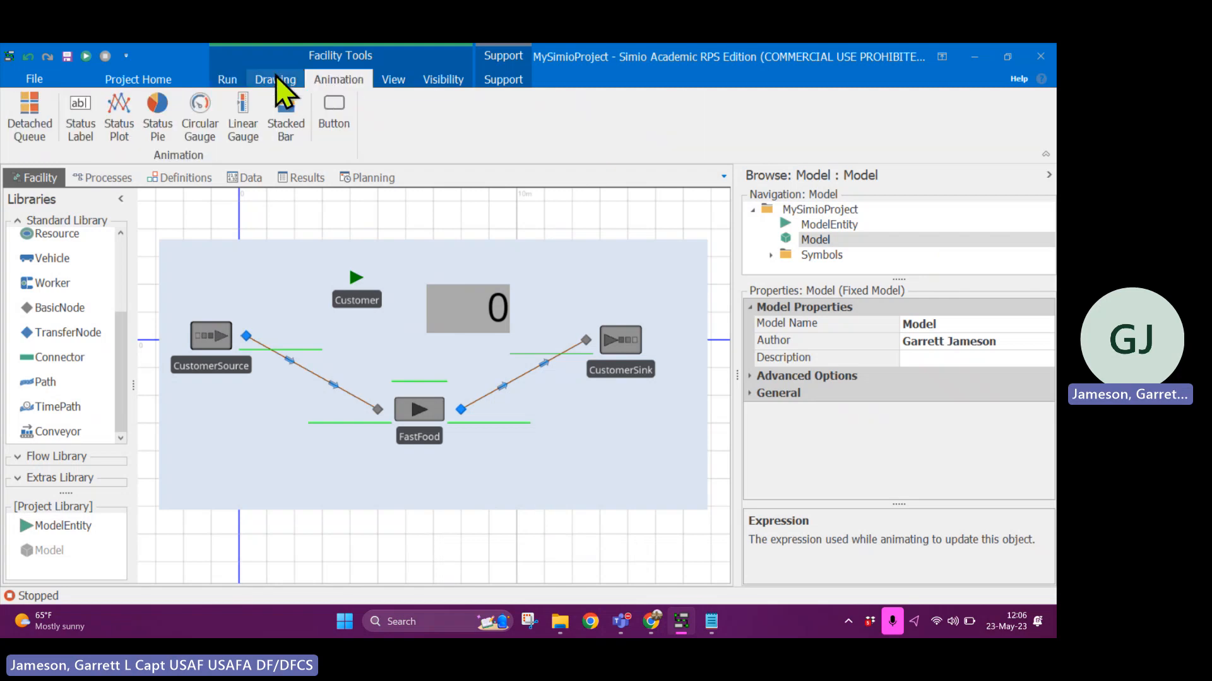
left_click(229, 80)
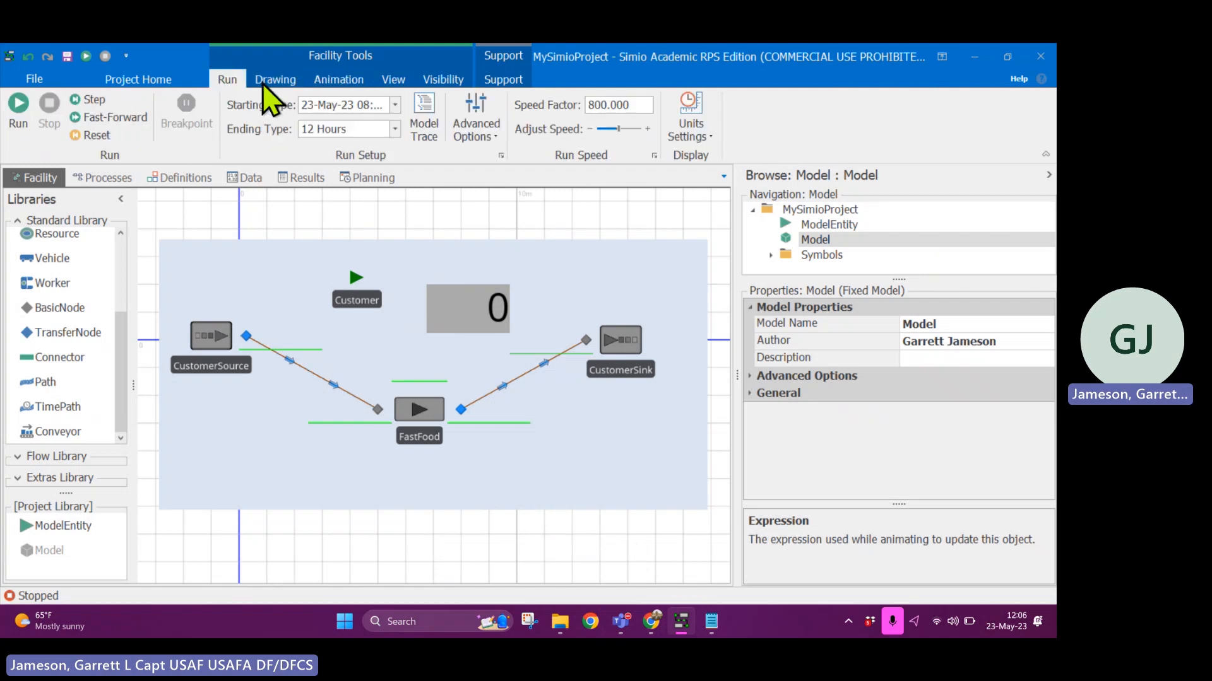
left_click(503, 79)
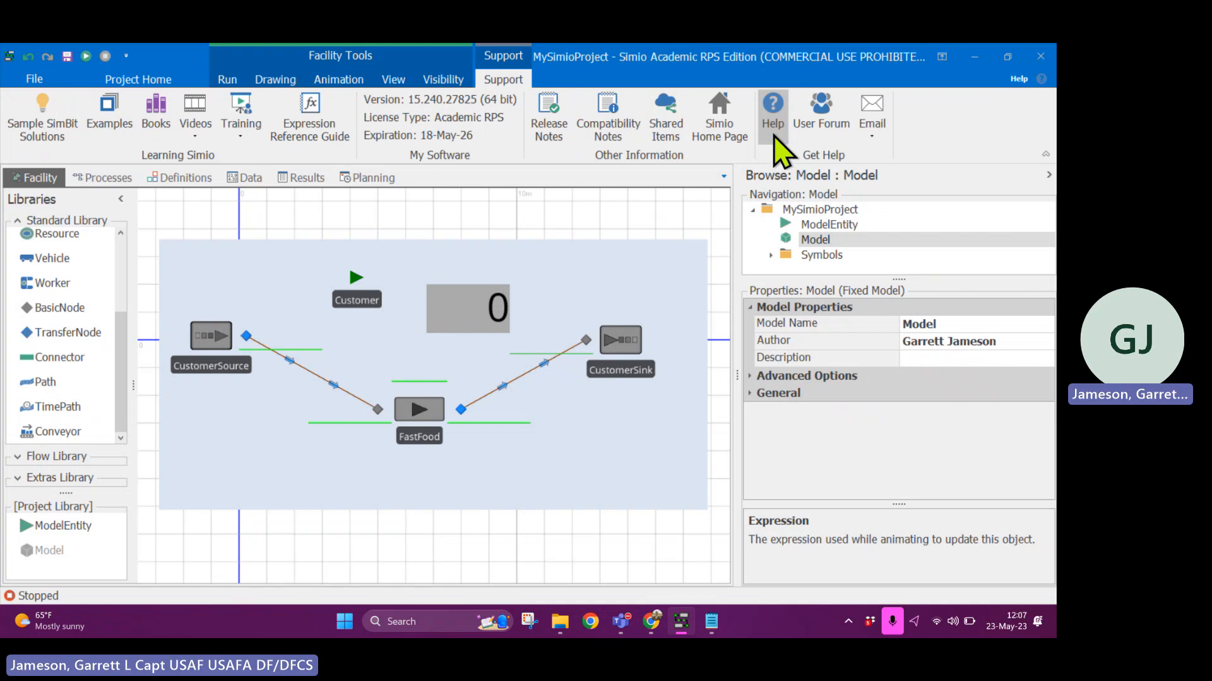
left_click(337, 80)
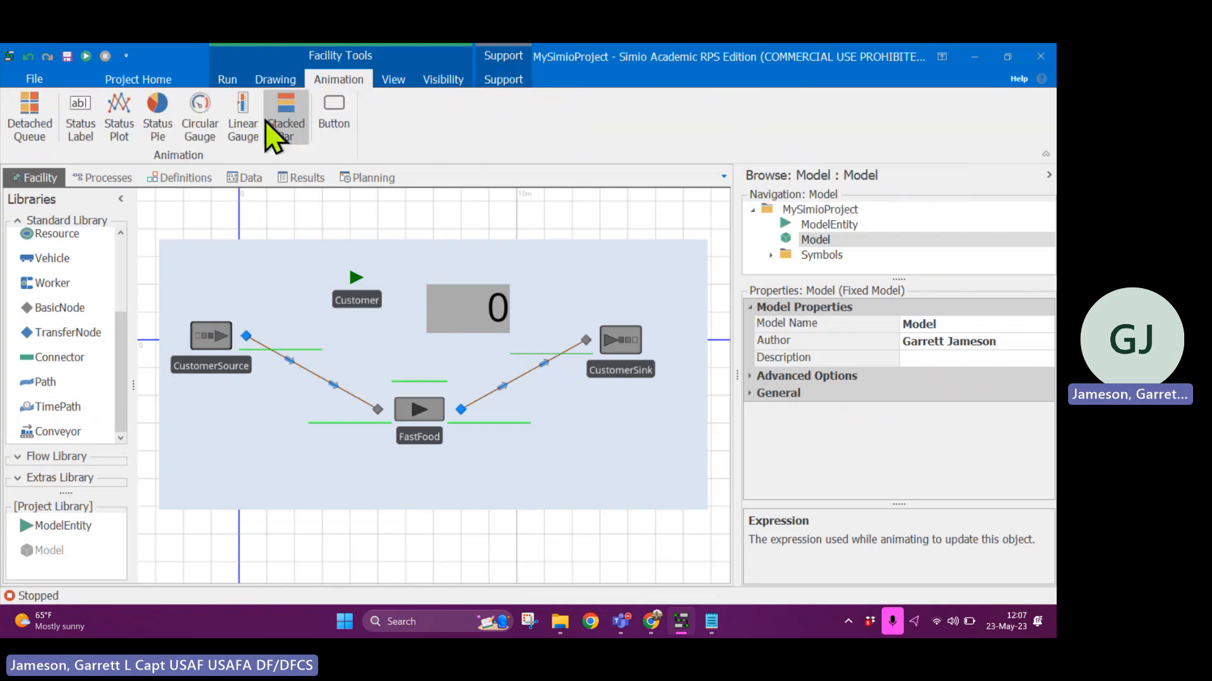
left_click(228, 80)
mouse_move(629, 616)
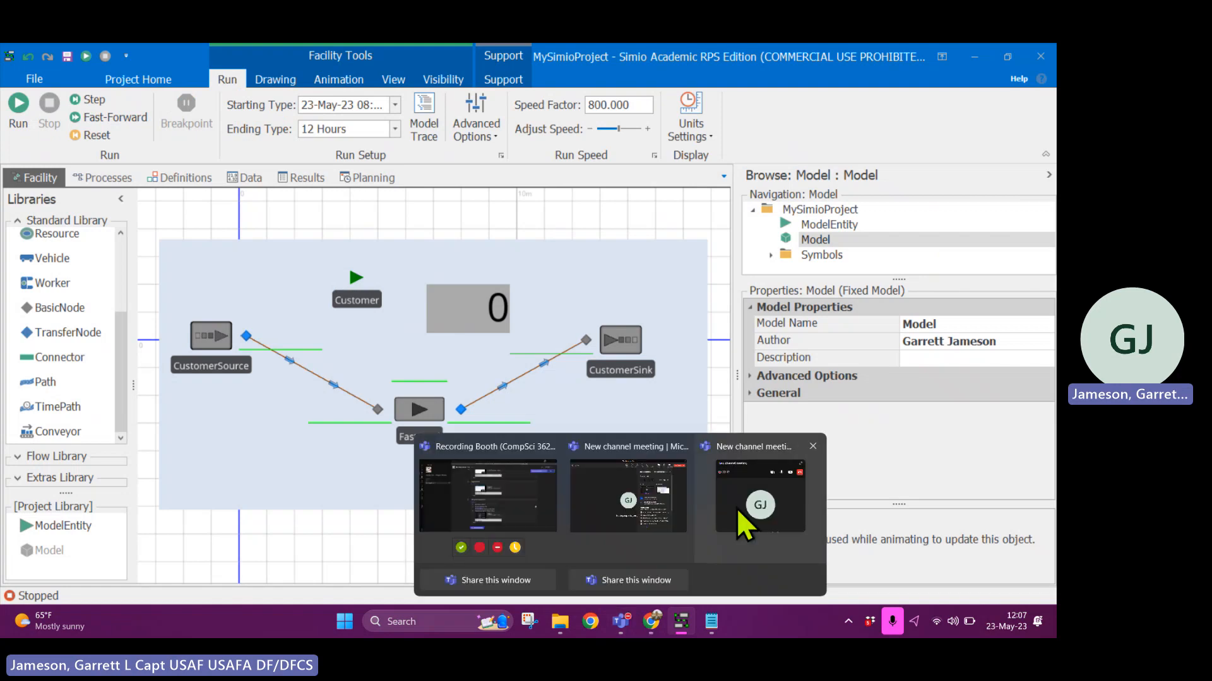
left_click(793, 487)
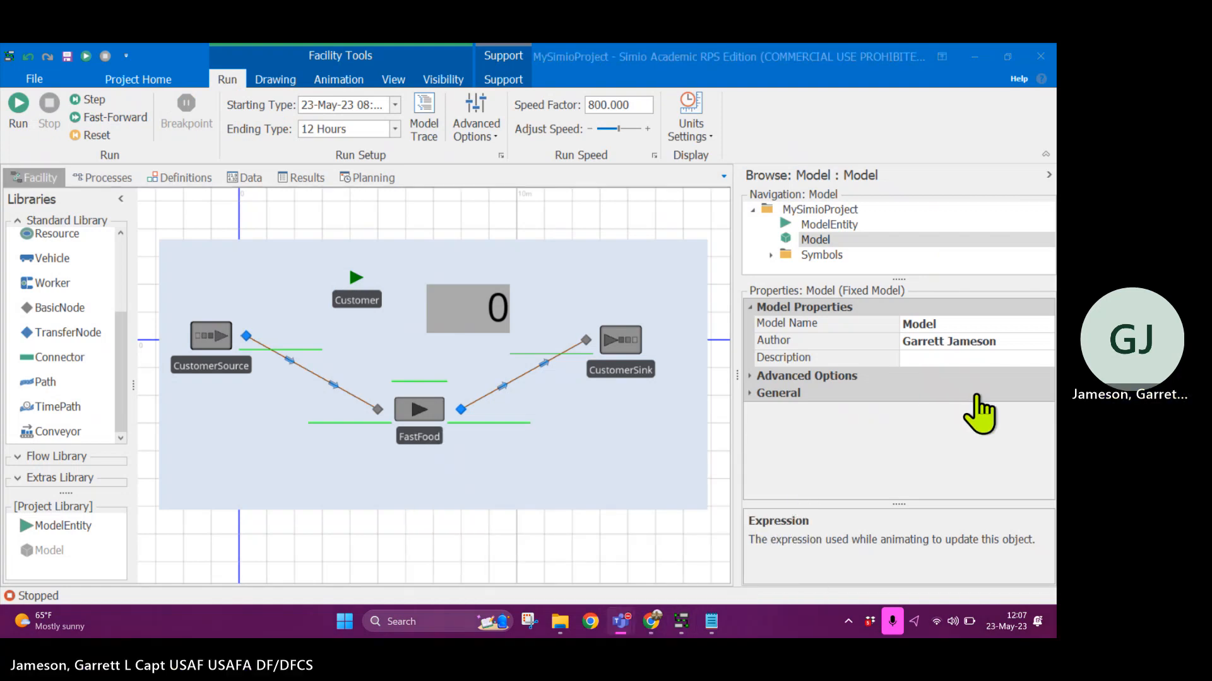